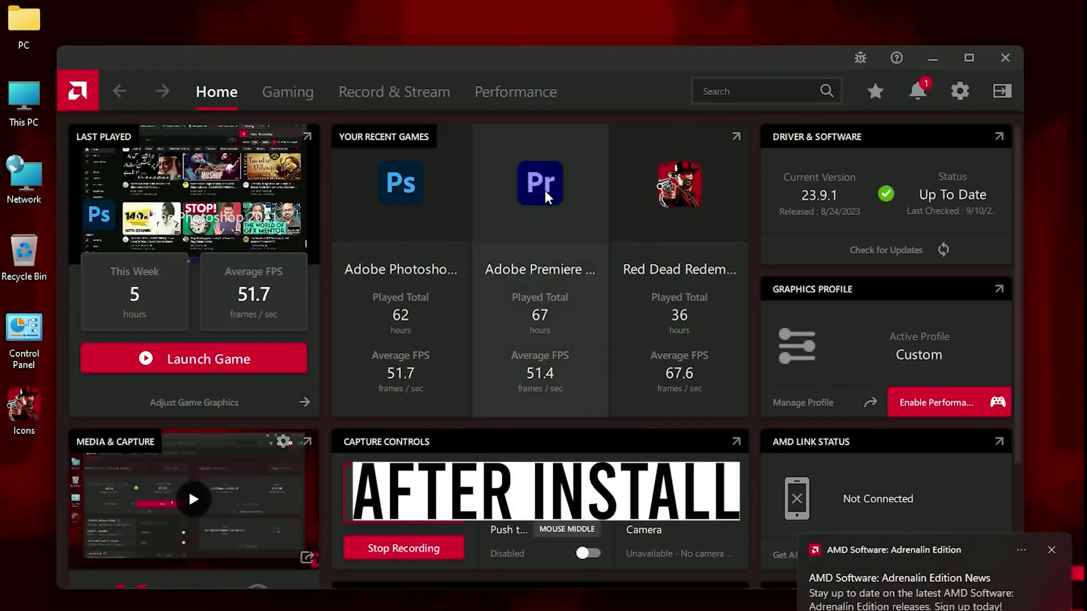
# Dismiss the news notification, maximize the window, and apply the Performance profile in the global graphics settings.
pyautogui.click(1051, 549)
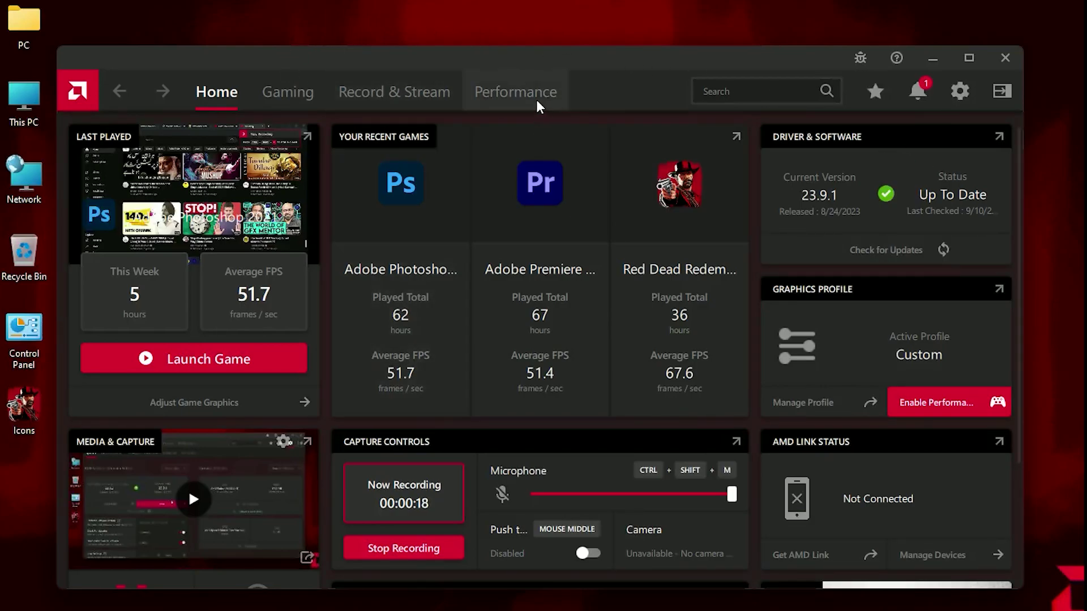
pyautogui.click(960, 92)
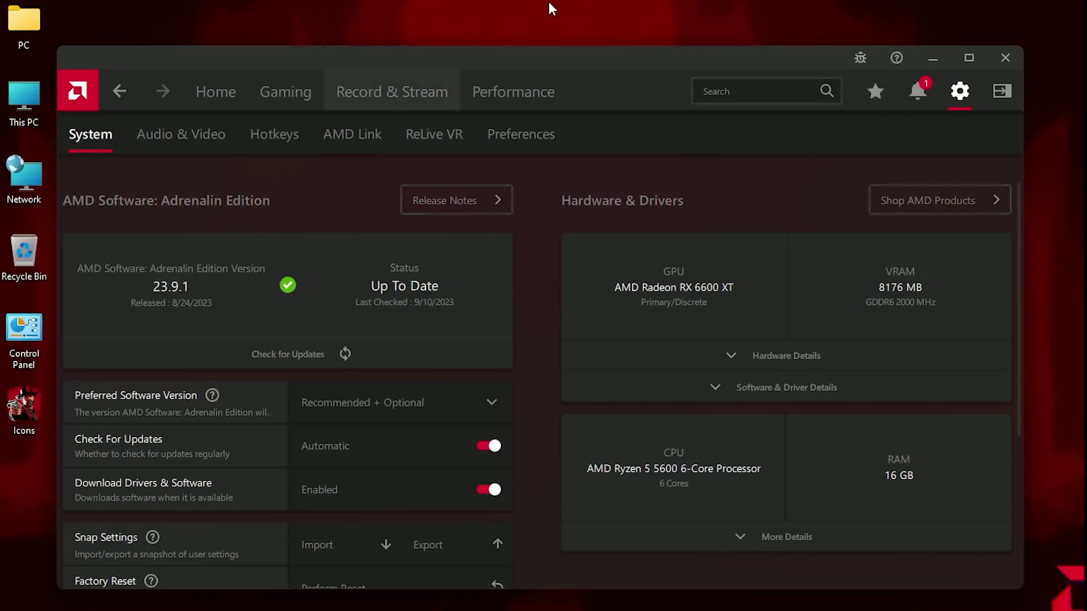
pyautogui.click(287, 104)
pyautogui.moveTo(599, 63); pyautogui.dragTo(583, 3)
pyautogui.click(97, 85)
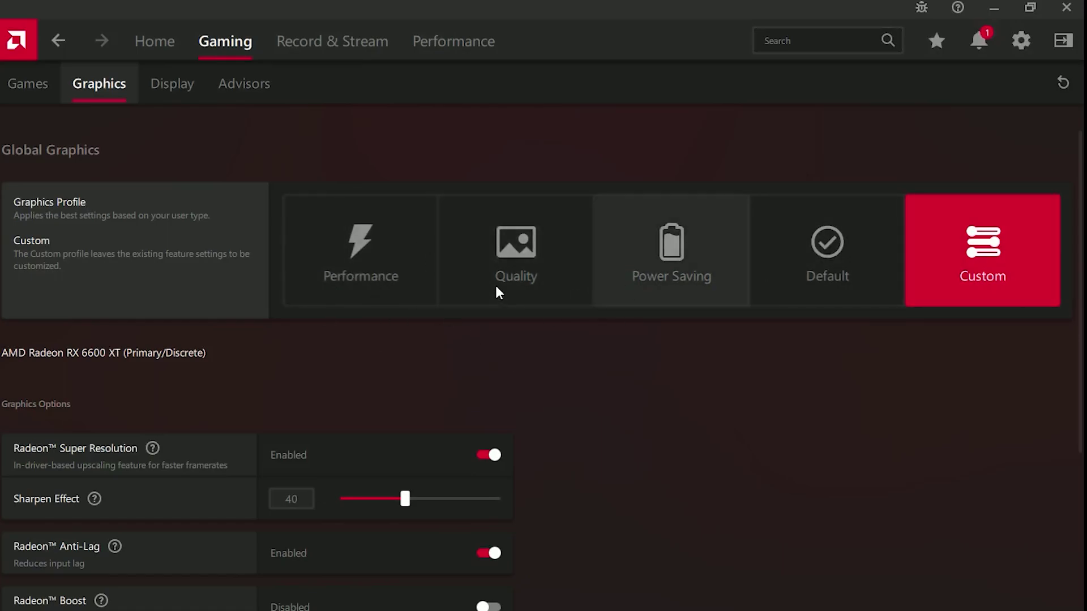
pyautogui.click(355, 246)
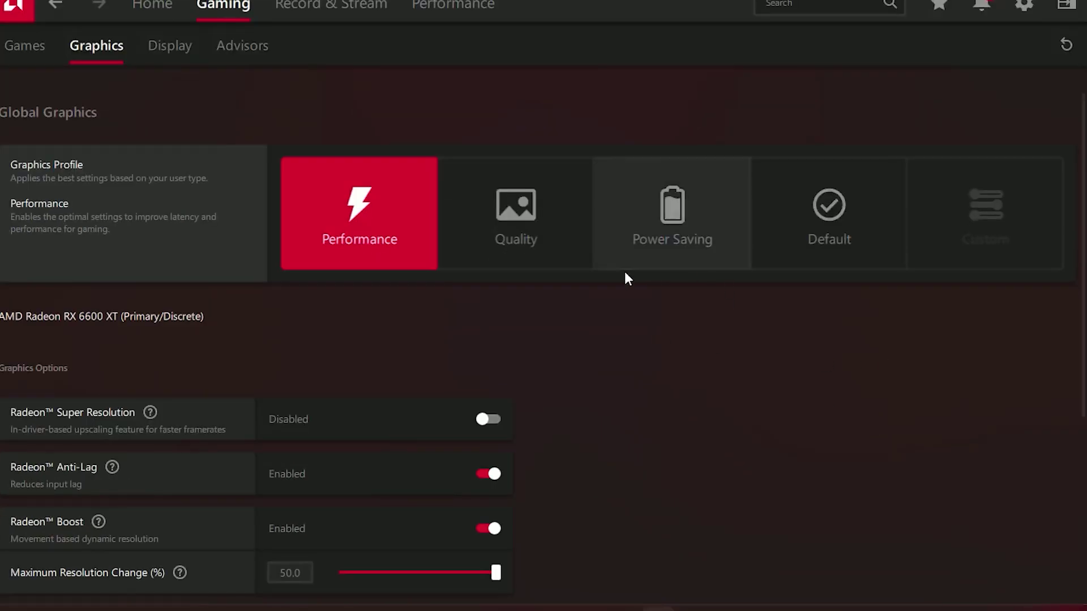
# Set Wait for Vertical Refresh to Always off (Not Recommended) in the graphics options.
pyautogui.scroll(-1, 338, 342)
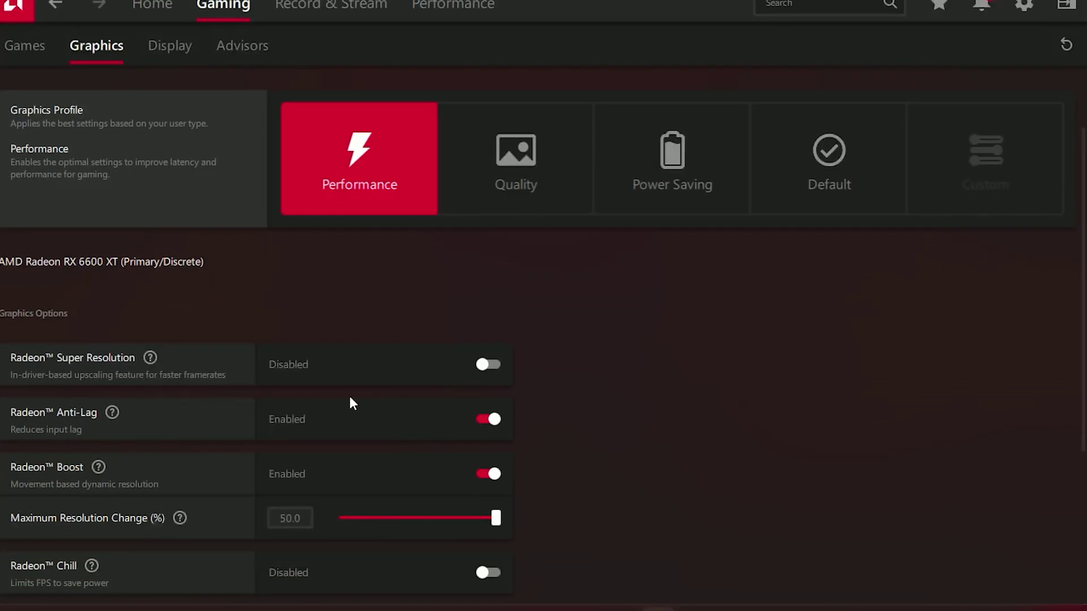
pyautogui.scroll(-1, 144, 480)
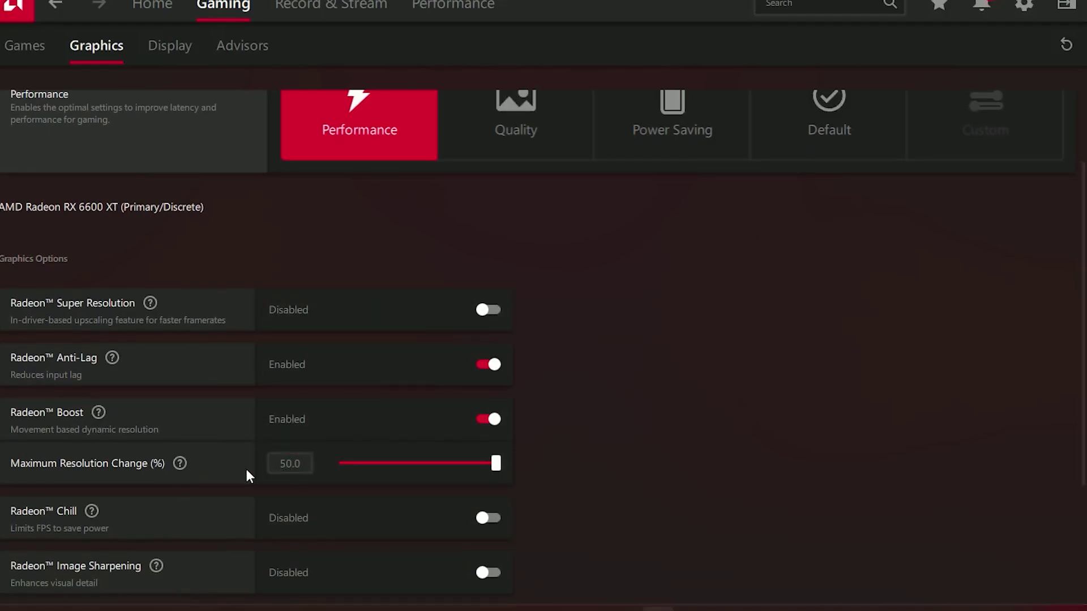
pyautogui.scroll(-1, 348, 496)
pyautogui.scroll(-2, 138, 498)
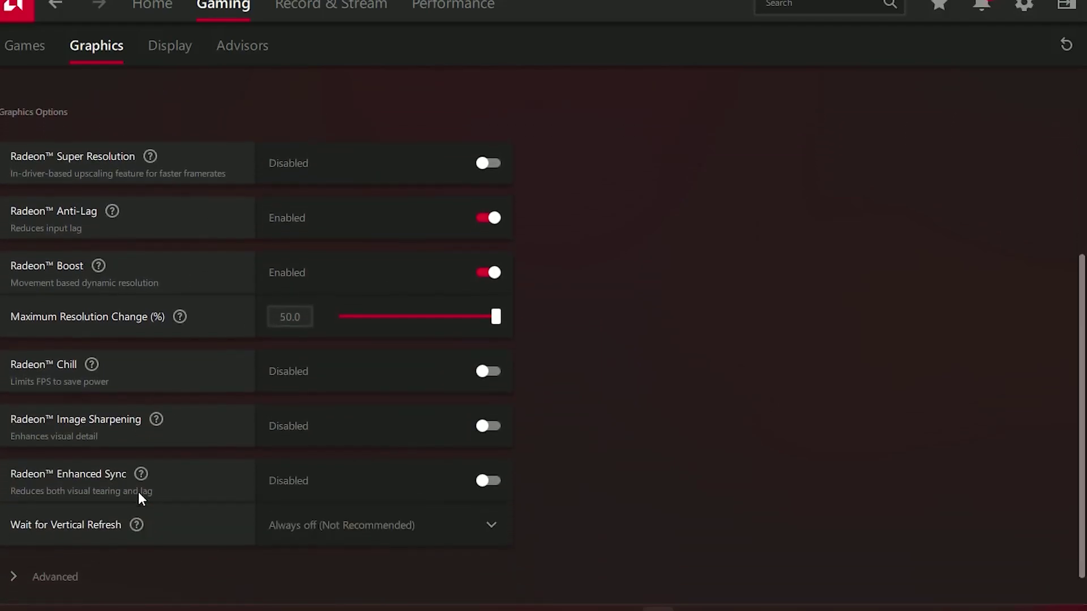
pyautogui.click(345, 520)
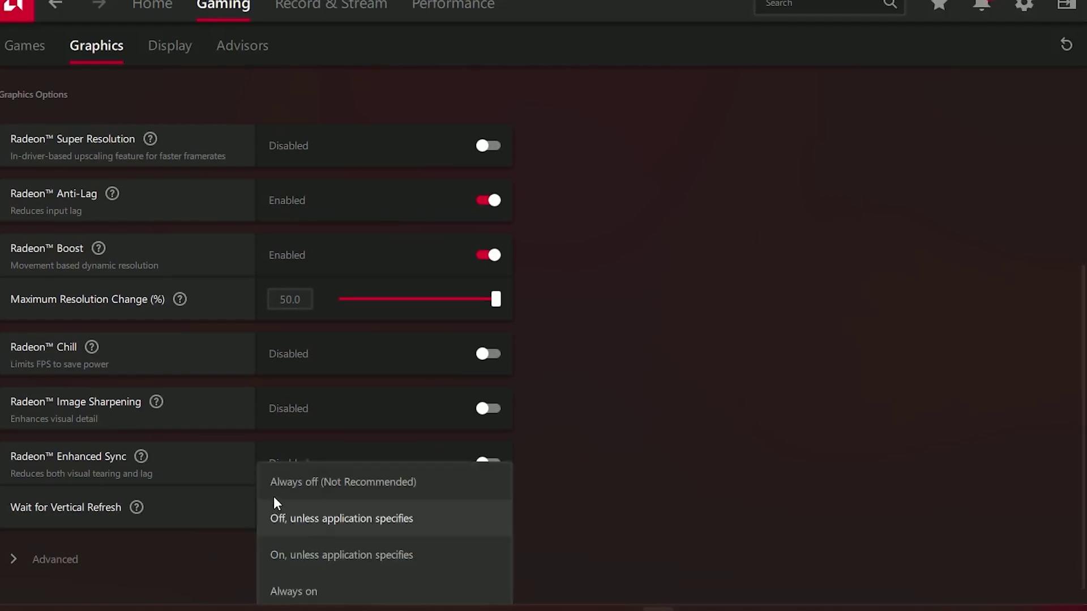
pyautogui.click(286, 487)
# In the advanced graphics options, set Anti-Aliasing to Use application settings and Anti-Aliasing Method to Multisampling.
pyautogui.click(73, 555)
pyautogui.scroll(-3, 258, 495)
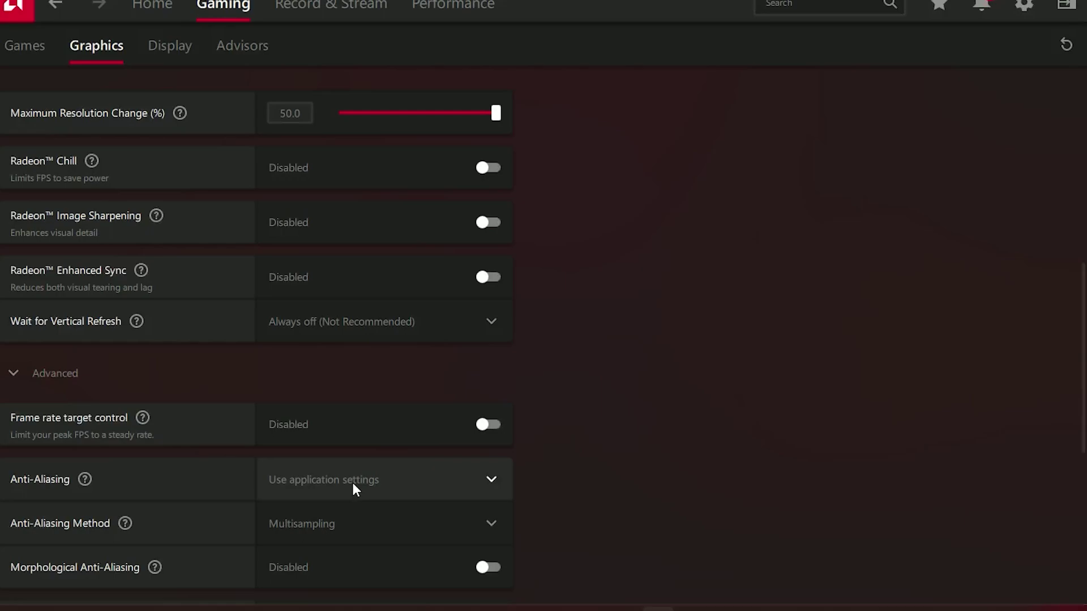
pyautogui.click(352, 484)
pyautogui.click(307, 527)
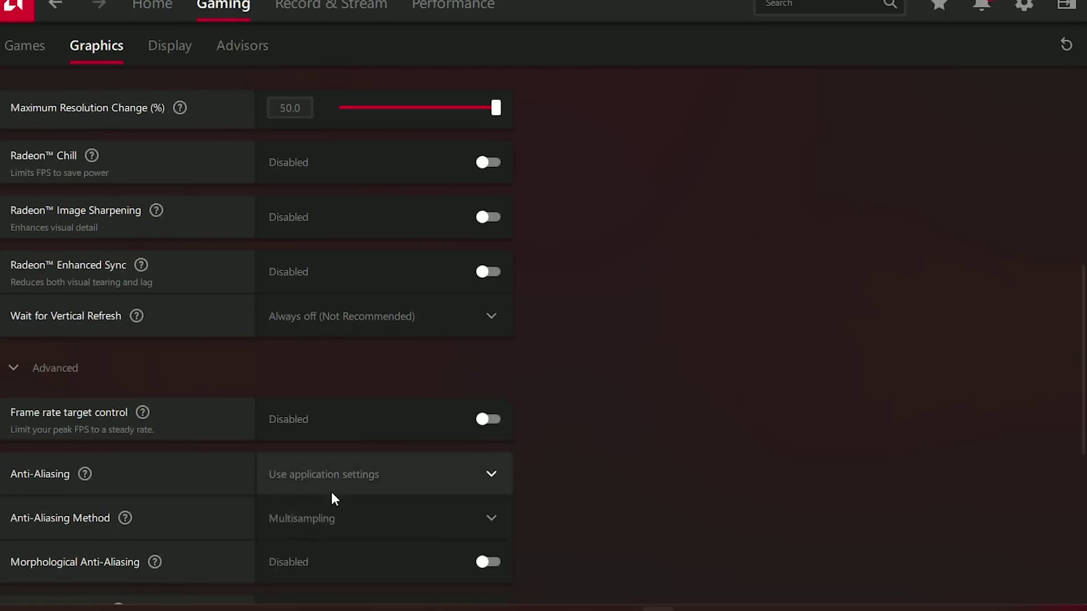
pyautogui.scroll(-1, 331, 491)
pyautogui.click(306, 474)
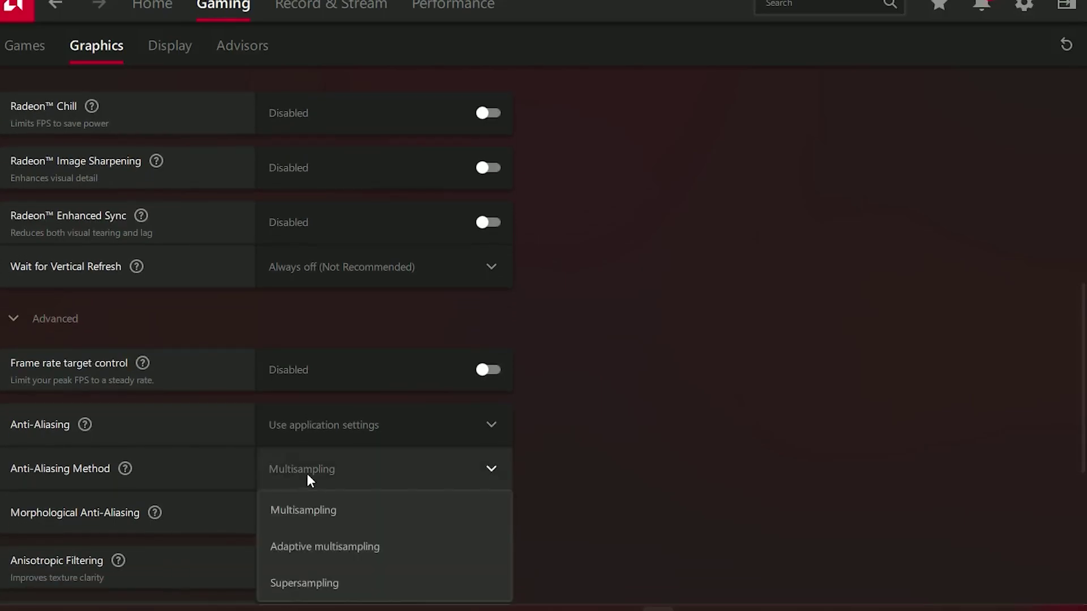
pyautogui.click(315, 515)
# Set Texture Filtering Quality to Performance in the advanced graphics options.
pyautogui.scroll(-3, 324, 481)
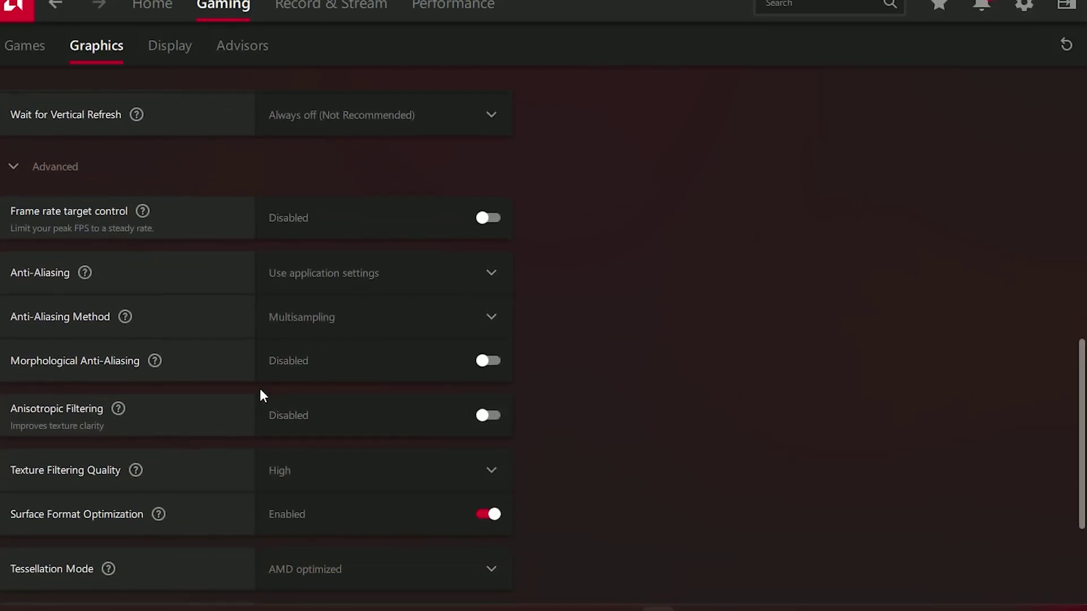
pyautogui.click(333, 470)
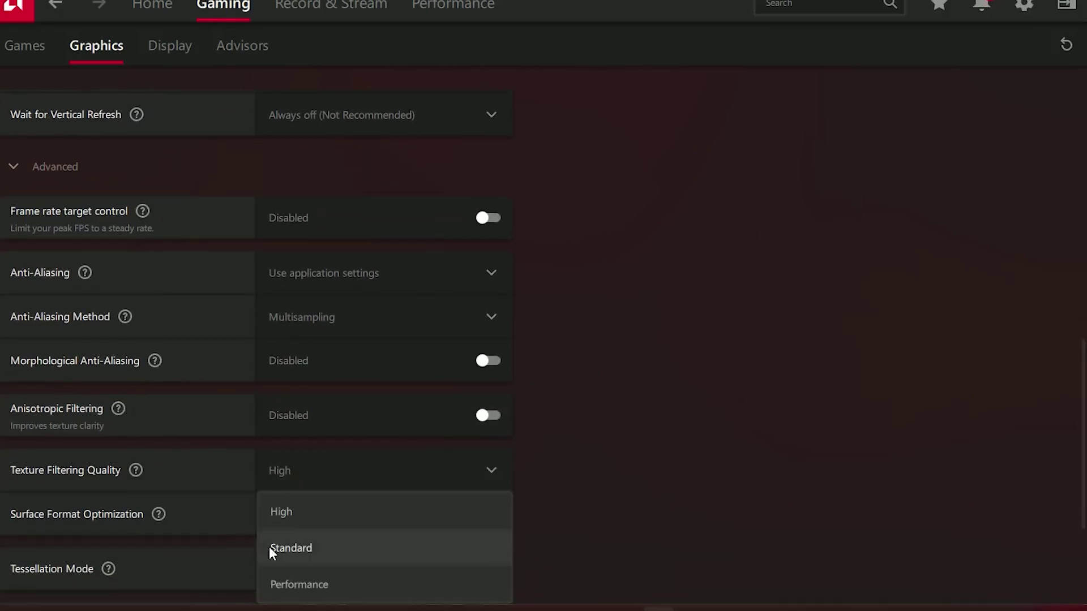
pyautogui.click(313, 584)
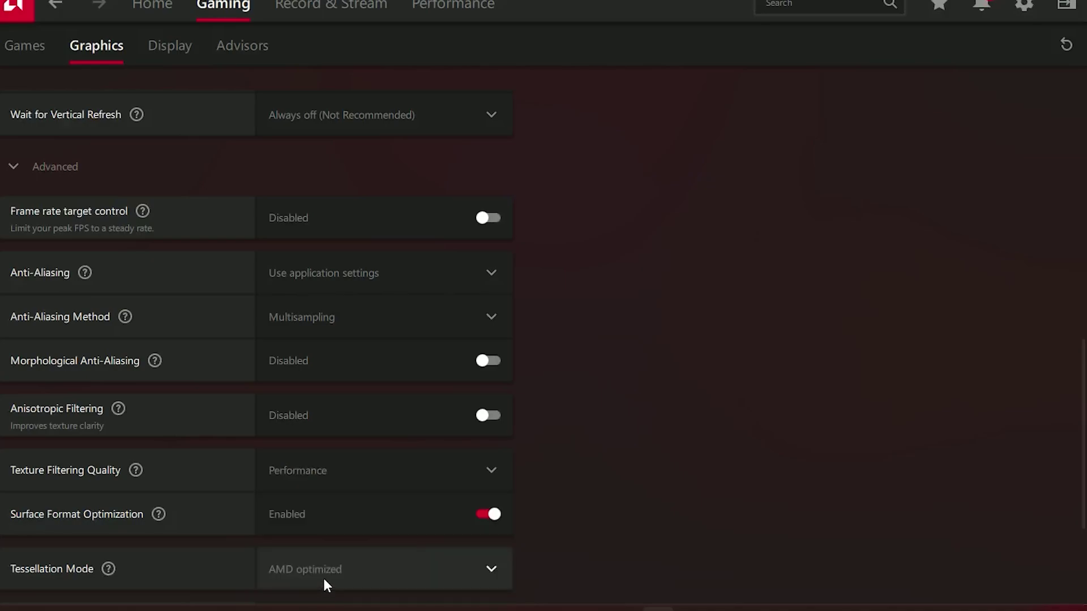
# Set Tessellation Mode to Override application settings with a Maximum Tessellation Level of 2x.
pyautogui.scroll(-3, 340, 515)
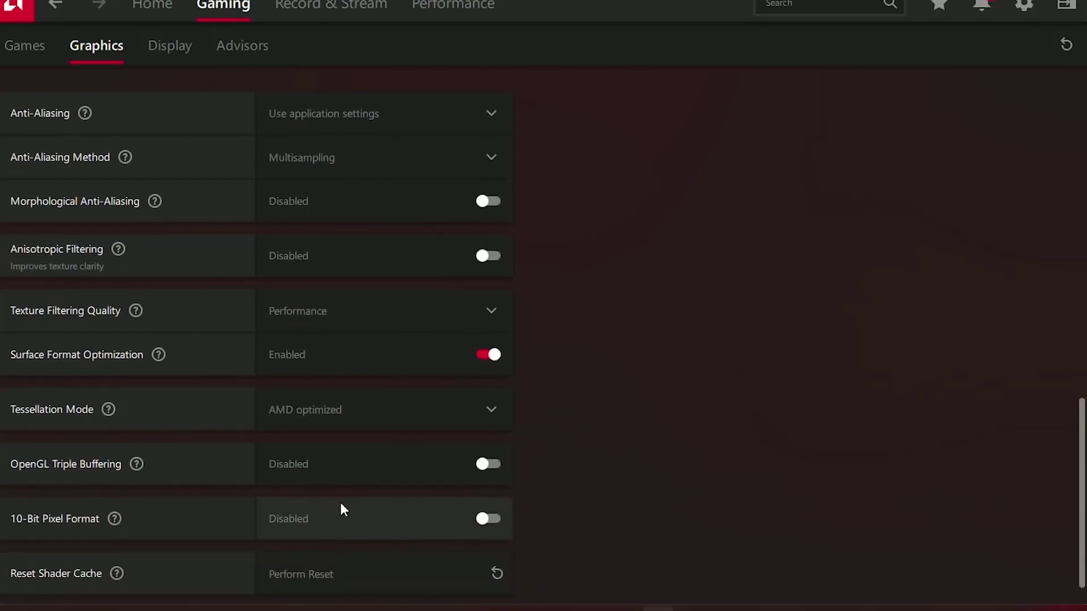
pyautogui.click(394, 422)
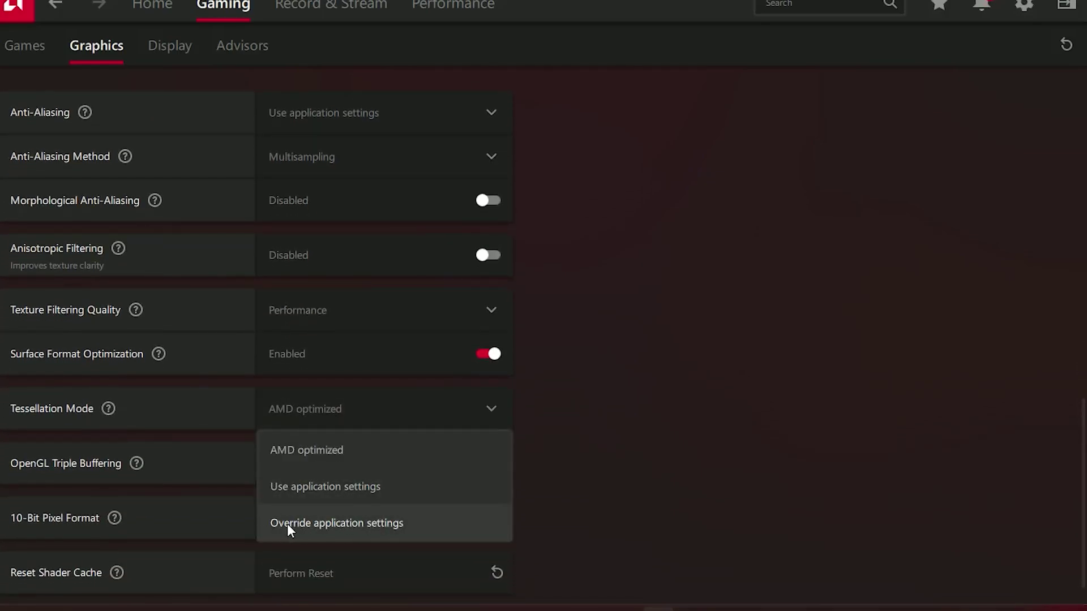
pyautogui.click(310, 524)
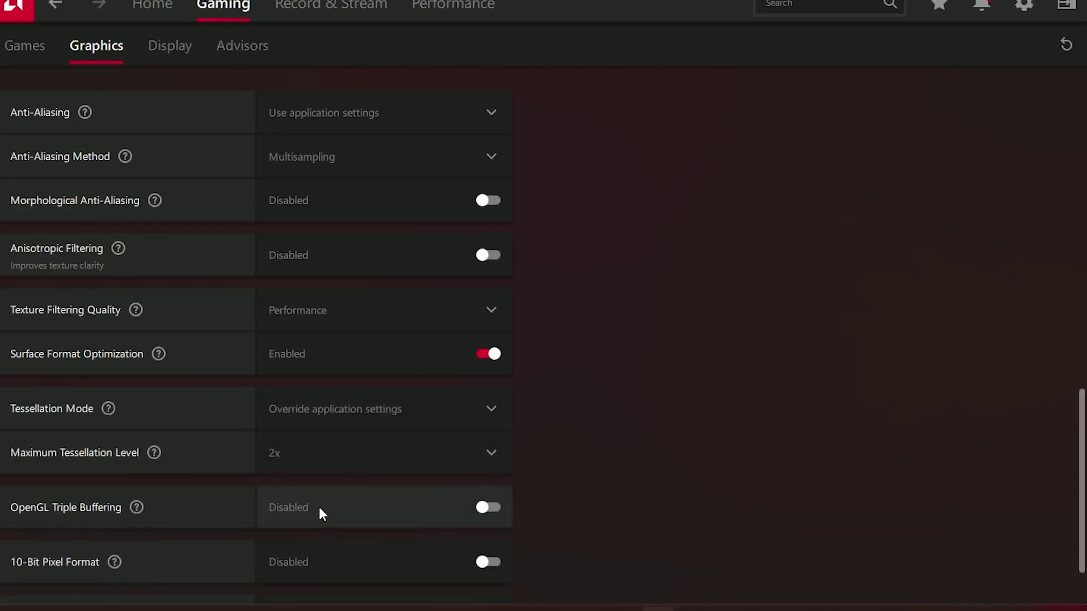
pyautogui.click(342, 459)
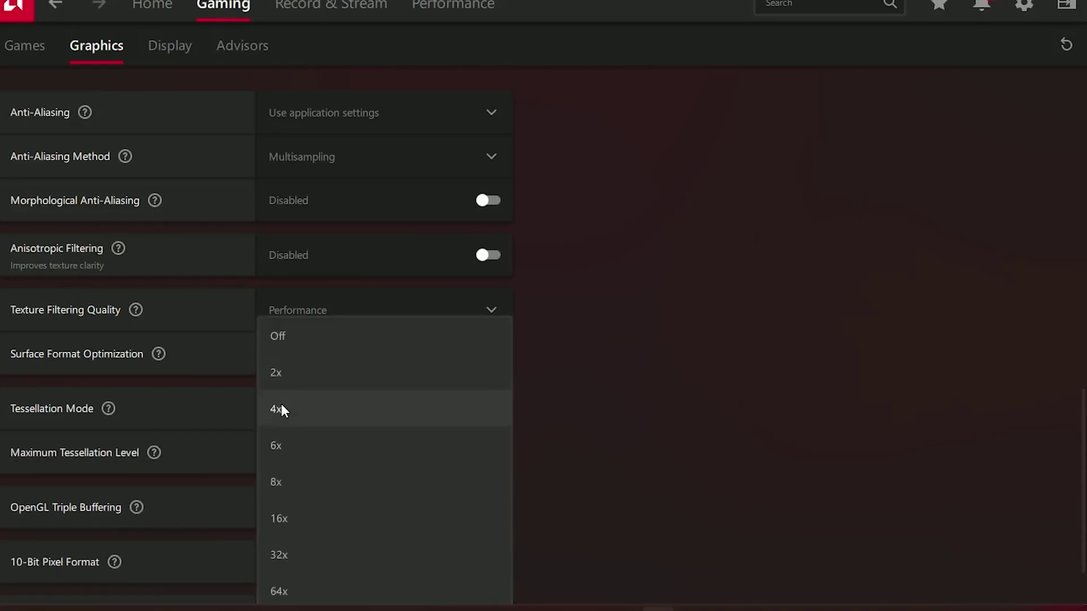
pyautogui.click(302, 376)
# Reset the shader cache and accept the confirmation.
pyautogui.scroll(-2, 334, 424)
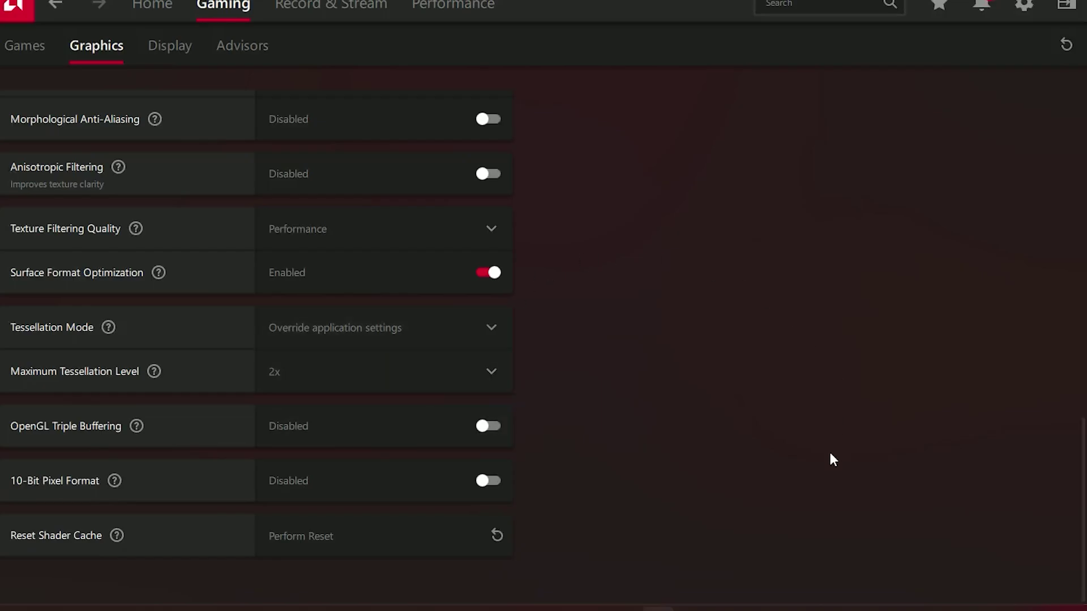
pyautogui.click(435, 531)
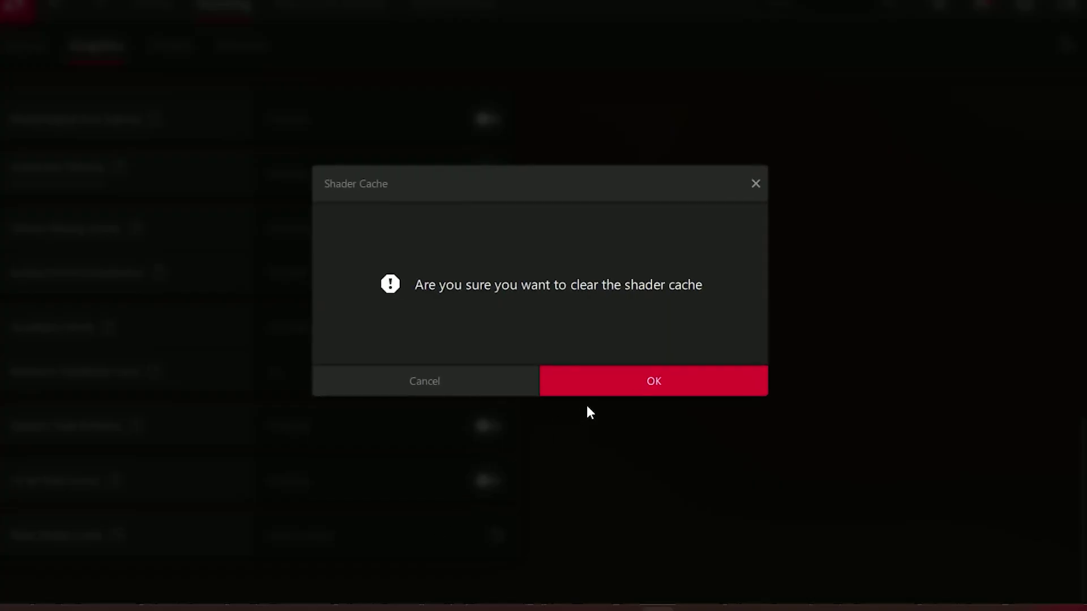
pyautogui.click(616, 387)
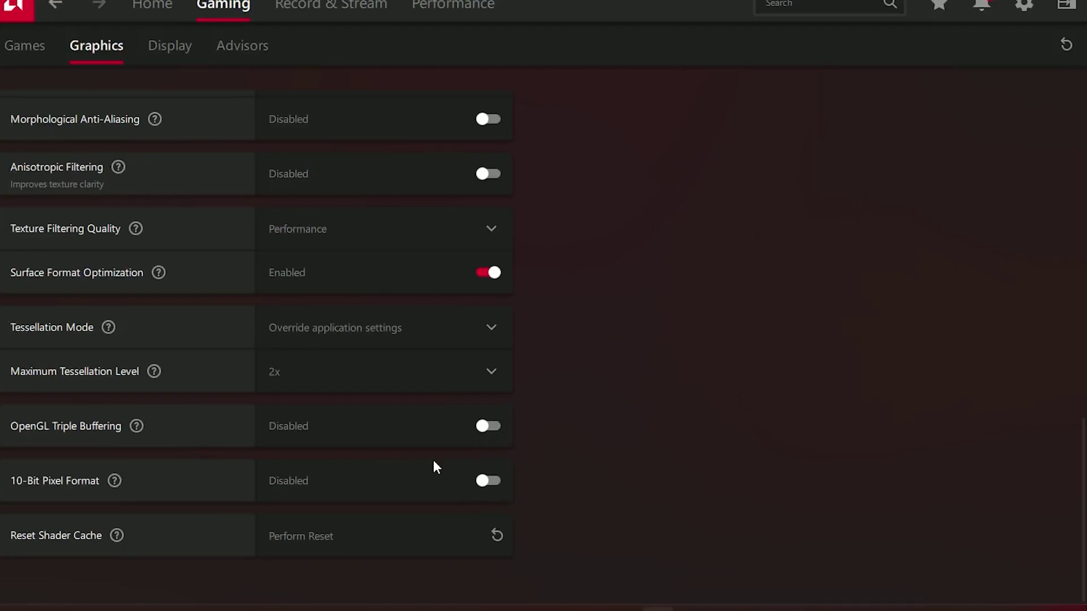
# Set Scaling Mode to Full panel in the global display settings.
pyautogui.click(170, 44)
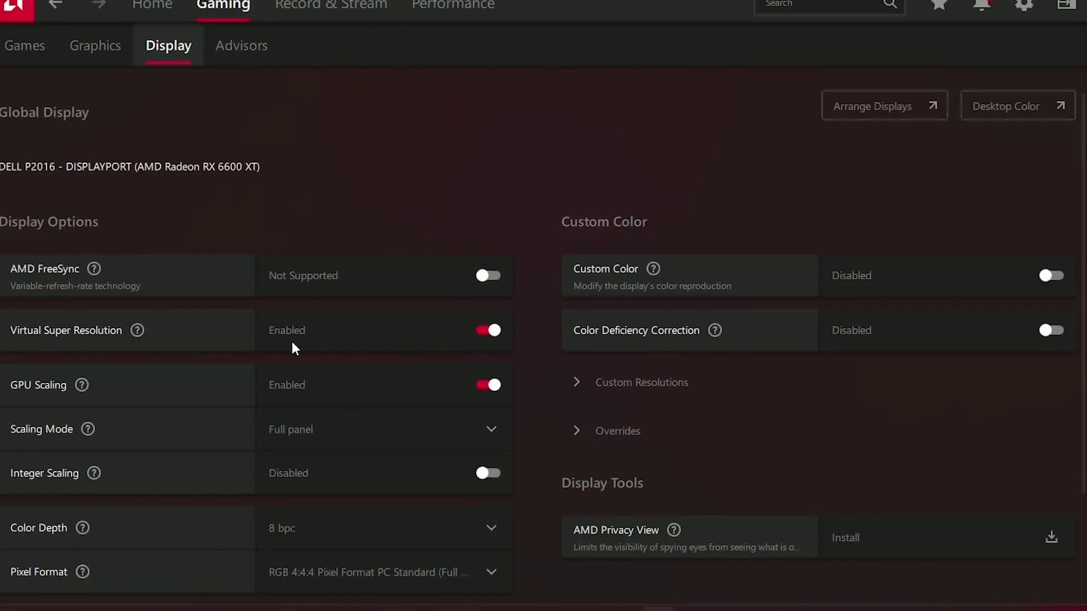
pyautogui.click(333, 432)
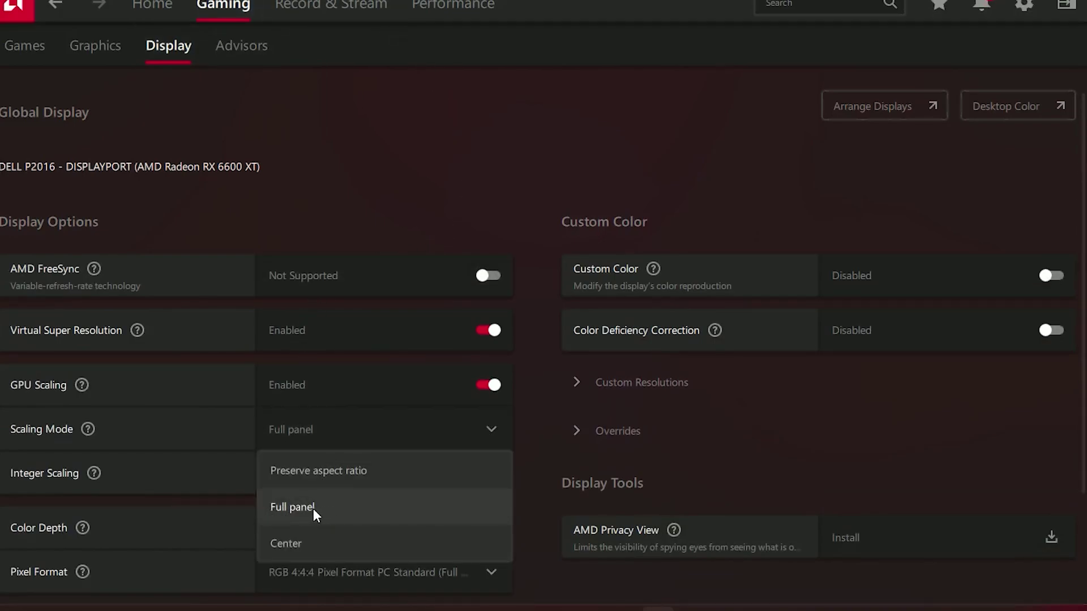
pyautogui.click(313, 508)
# Check the Color Depth choices, keeping 8 bpc, and set Pixel Format to RGB 4:4:4 Pixel Format PC Standard.
pyautogui.scroll(-1, 317, 466)
pyautogui.click(313, 470)
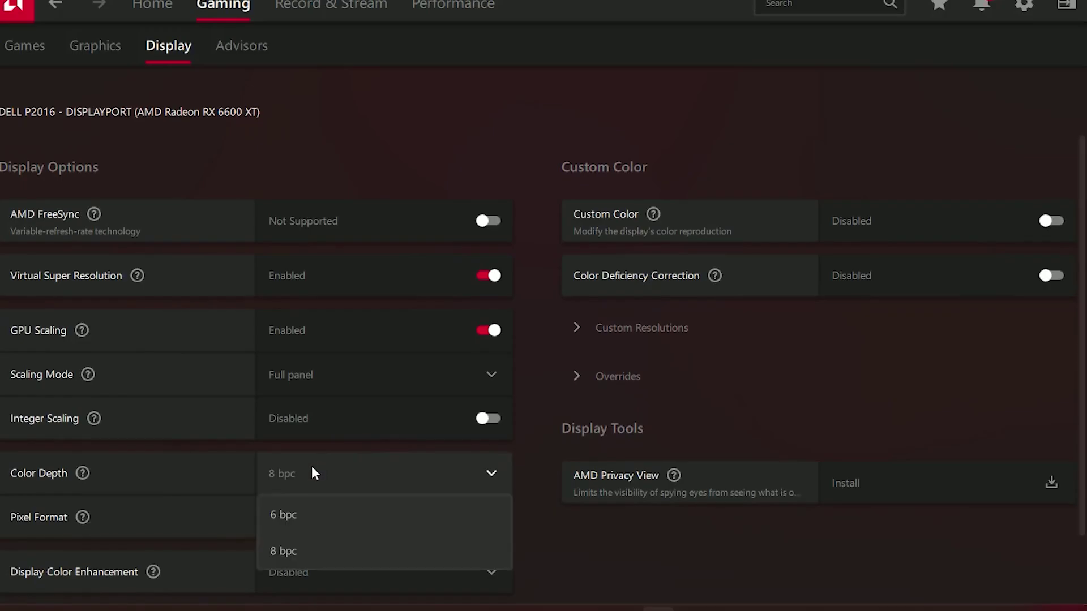
pyautogui.click(540, 306)
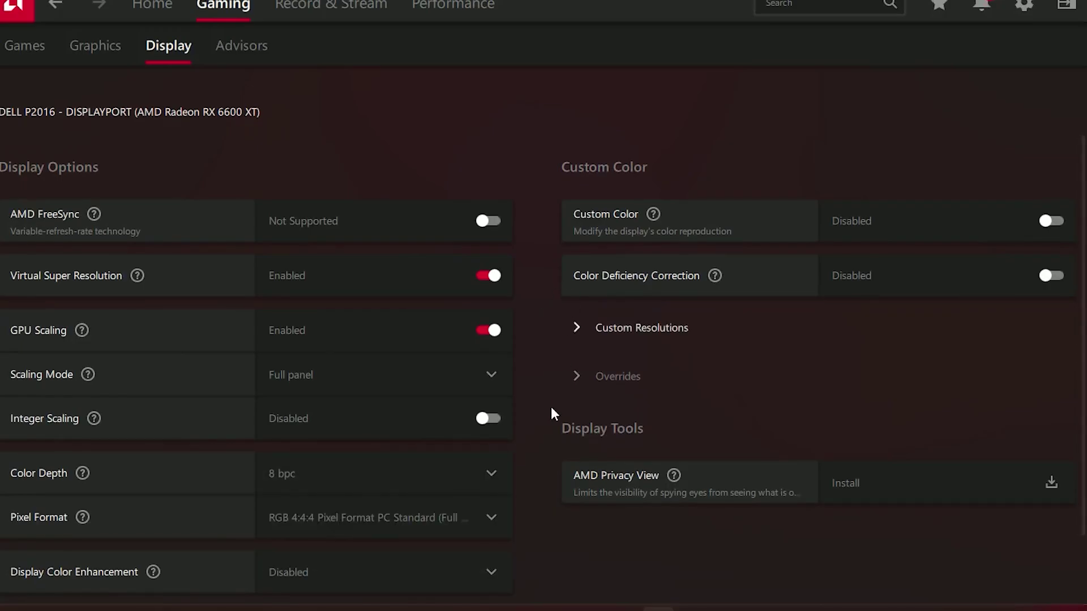
pyautogui.scroll(-1, 365, 515)
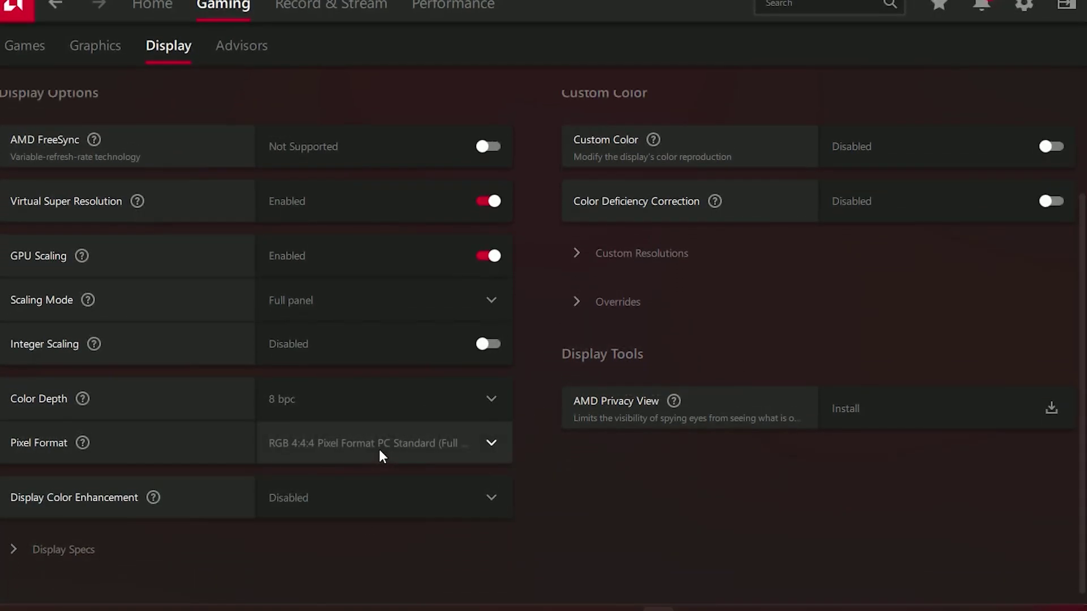
pyautogui.click(376, 452)
pyautogui.click(334, 483)
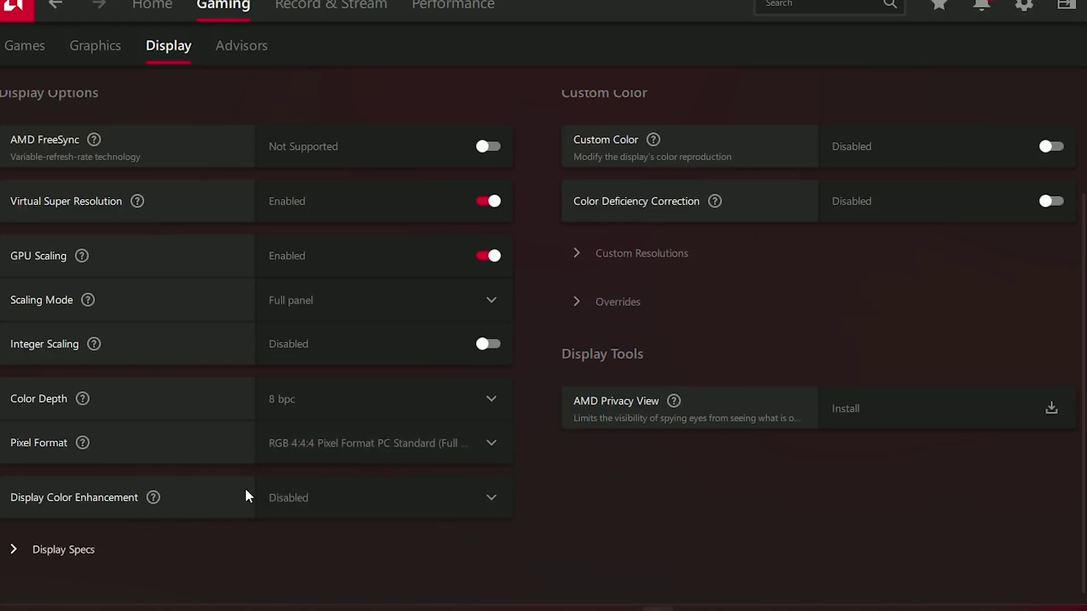
# Enable Custom Color for the display and raise Saturation to 141.
pyautogui.scroll(1, 363, 498)
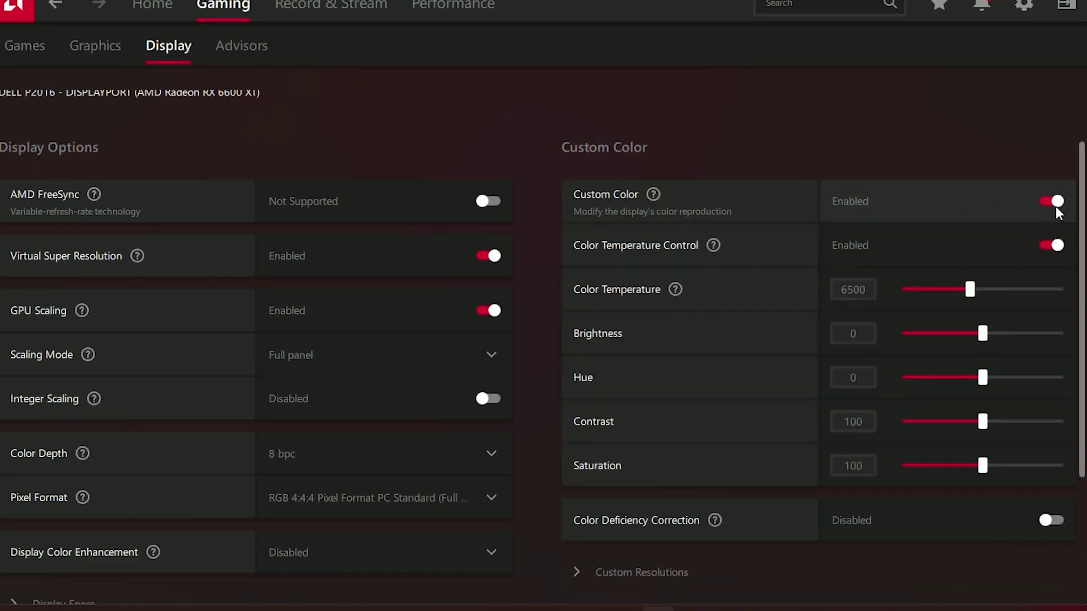
pyautogui.moveTo(984, 464); pyautogui.dragTo(1014, 463)
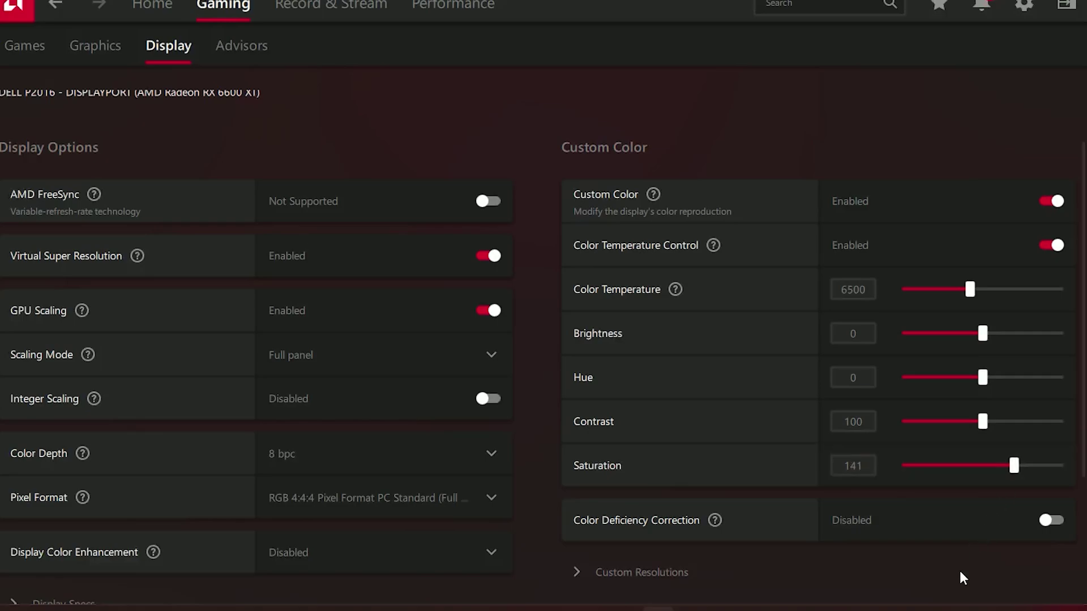
pyautogui.scroll(1, 686, 396)
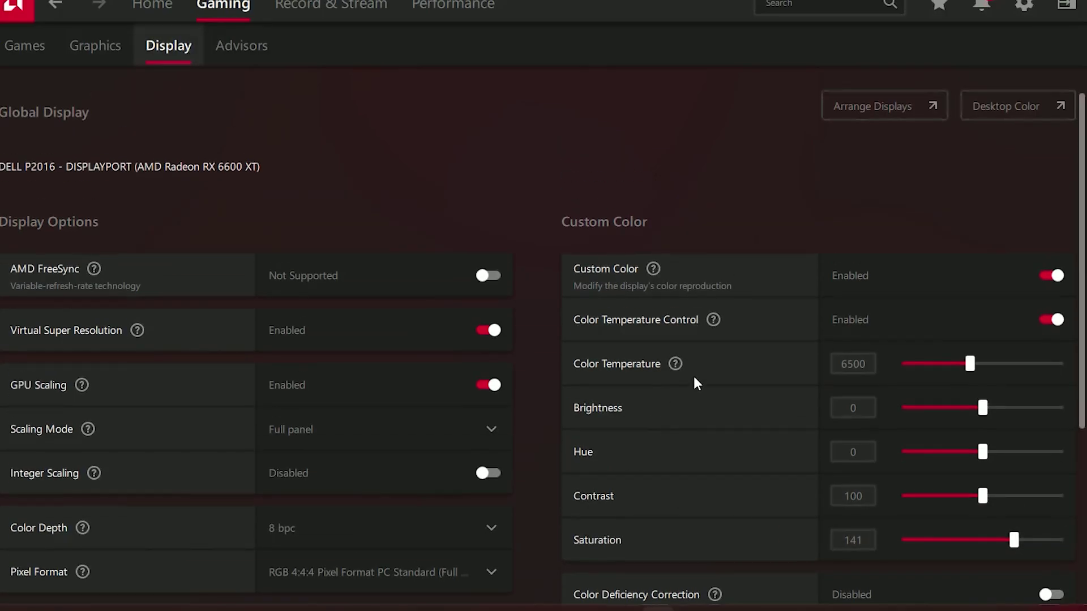
# Examine the system, CPU and GPU tuning controls and the AMD SmartAccess Memory setting in the performance tuning section.
pyautogui.click(450, 10)
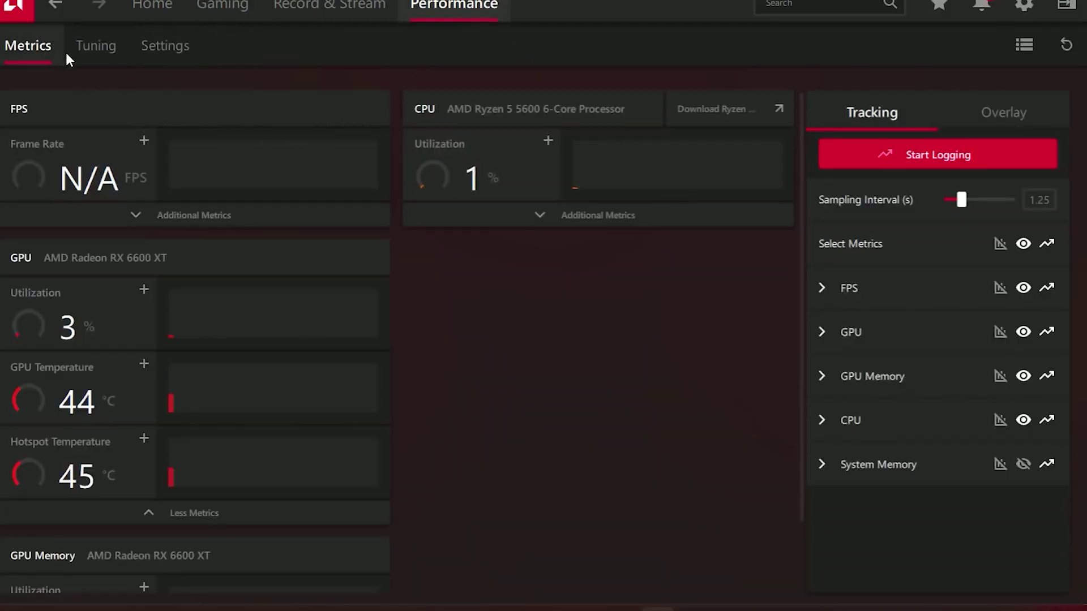
pyautogui.click(96, 46)
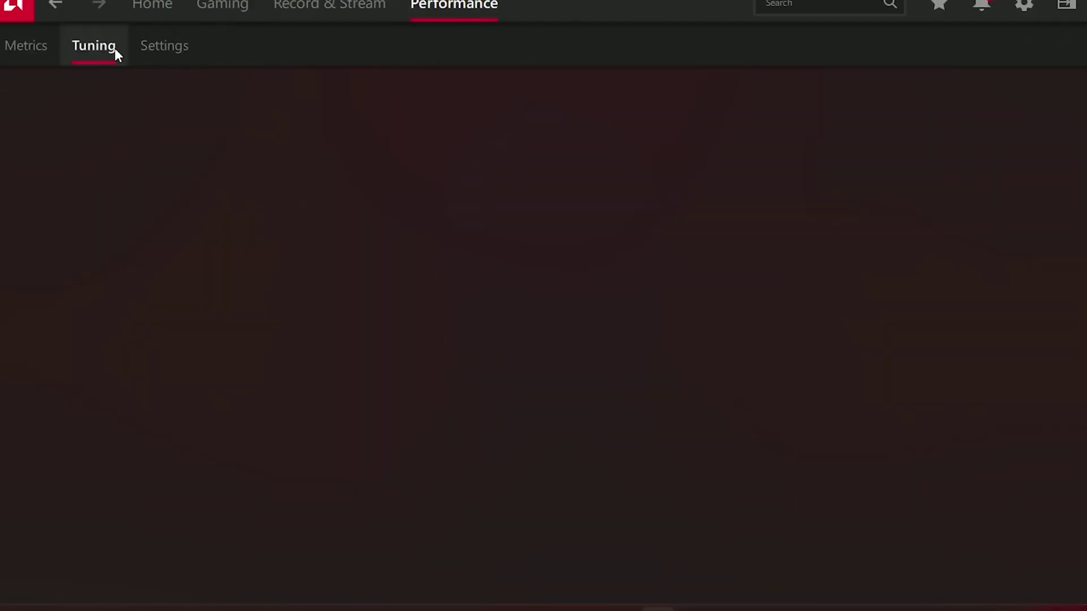
pyautogui.scroll(-5, 438, 380)
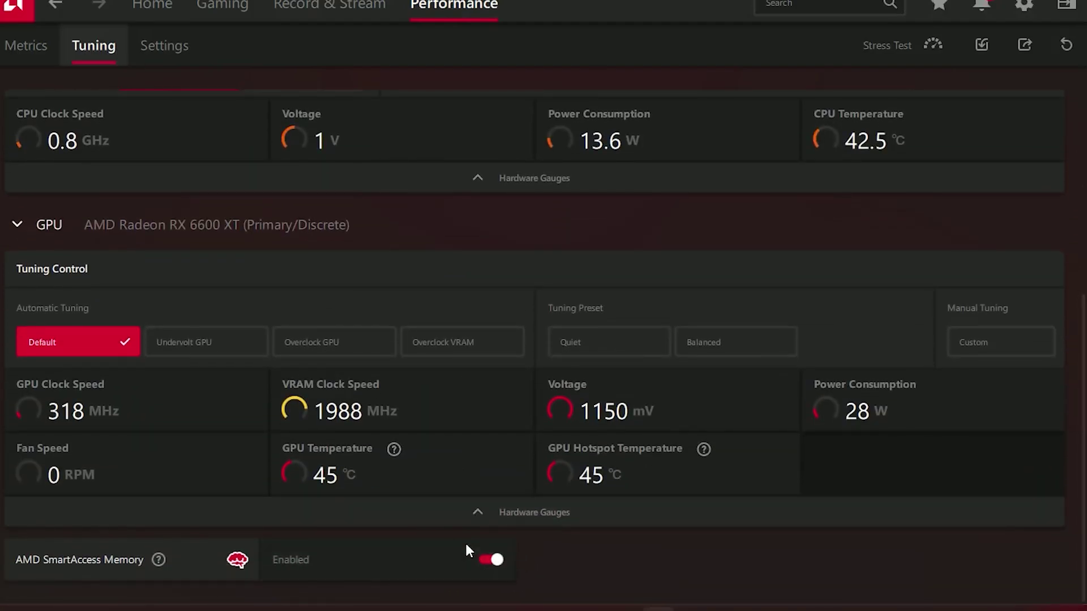
pyautogui.scroll(5, 304, 444)
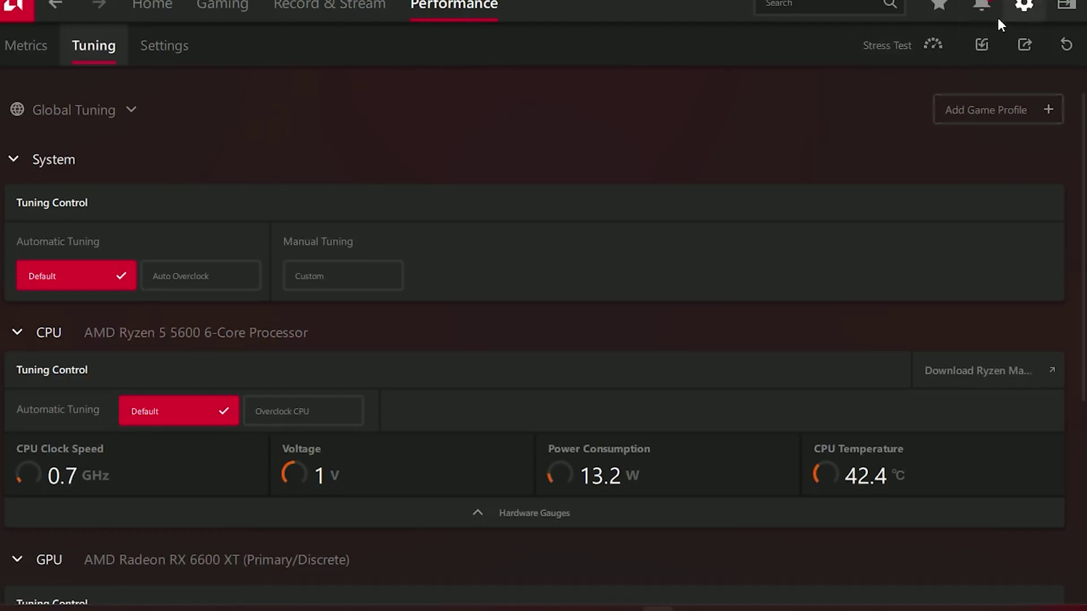
# Check the Check For Updates and Download Drivers & Software options in the system settings, keeping both enabled.
pyautogui.click(1025, 6)
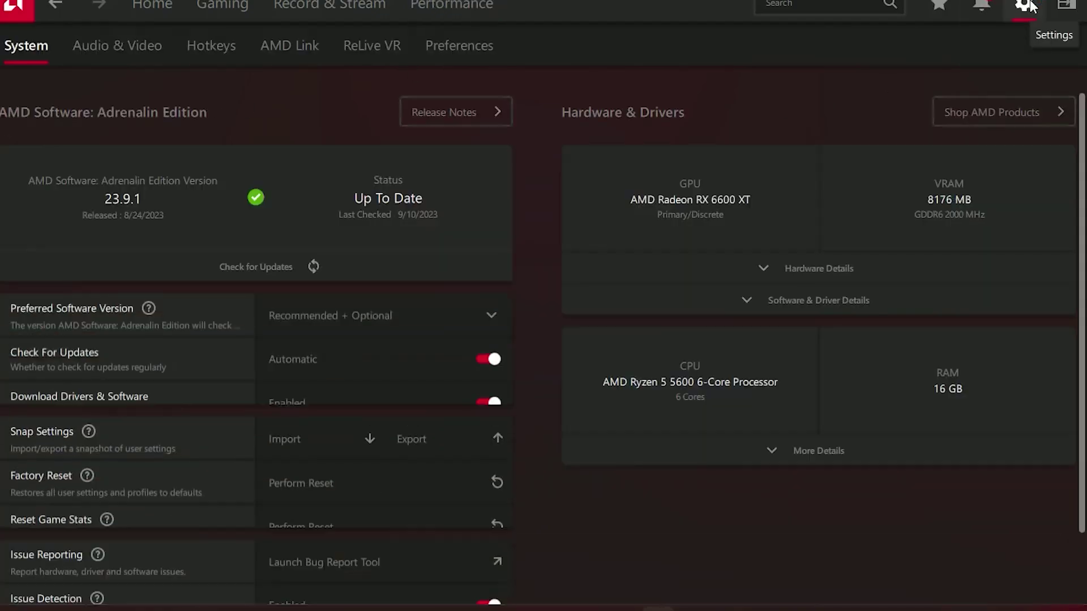
pyautogui.click(501, 359)
pyautogui.click(499, 359)
pyautogui.click(491, 403)
pyautogui.click(492, 403)
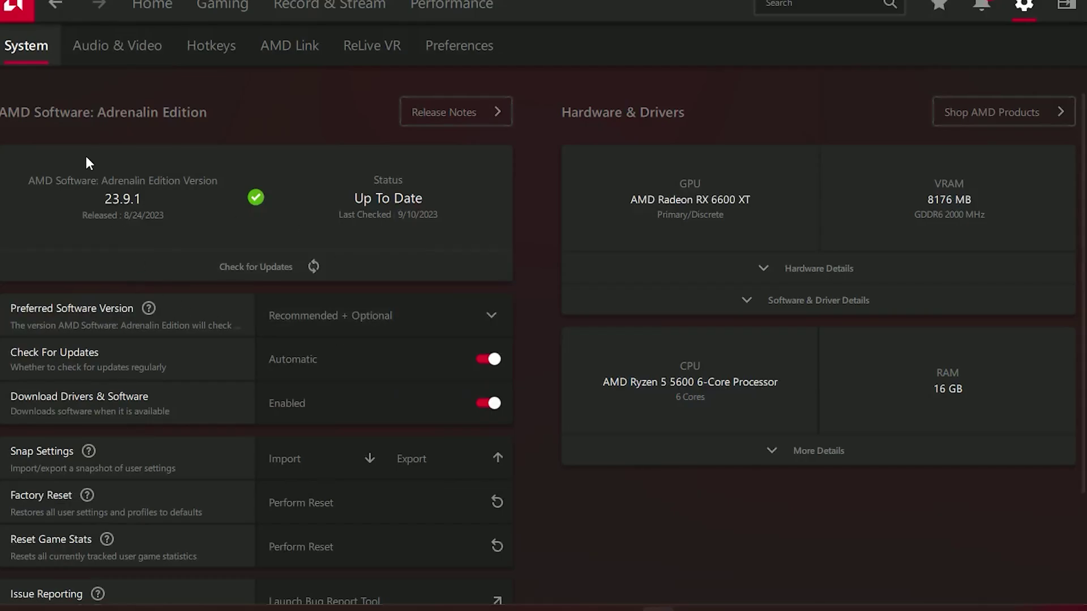
# In the audio settings, keep noise suppression off for Input Device, set Output Device to Realtek HD Audio 2nd output, and keep the CPU as processor.
pyautogui.click(90, 57)
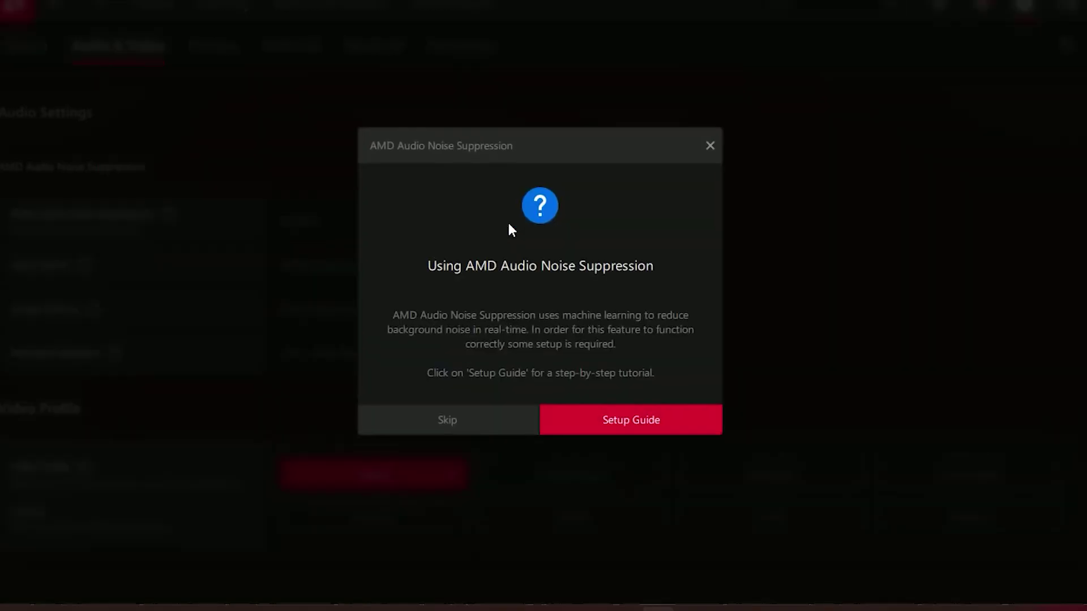
pyautogui.click(467, 428)
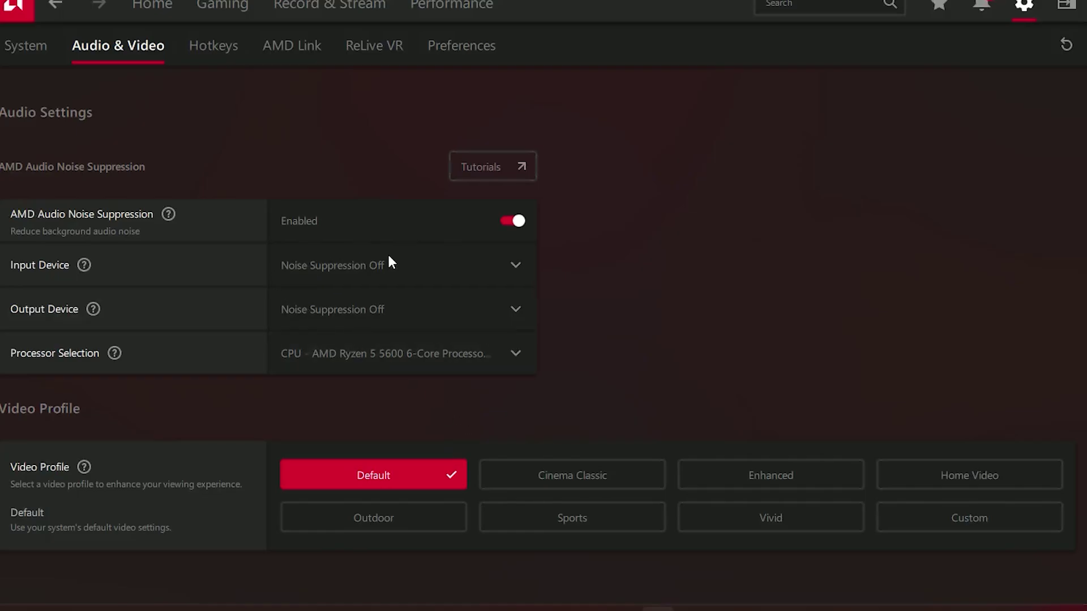
pyautogui.click(405, 265)
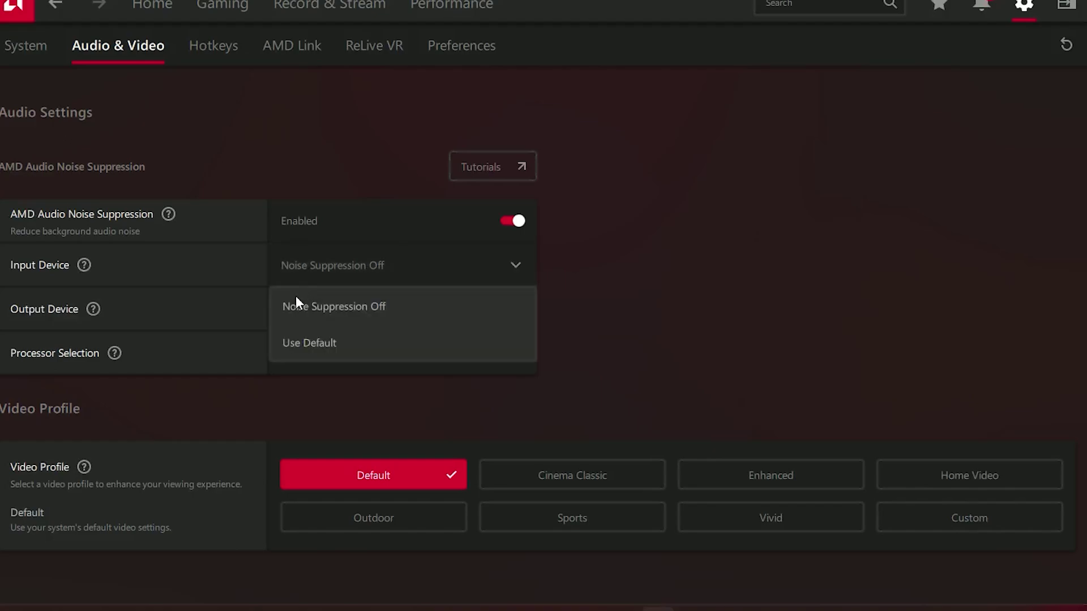
pyautogui.click(338, 315)
pyautogui.click(342, 311)
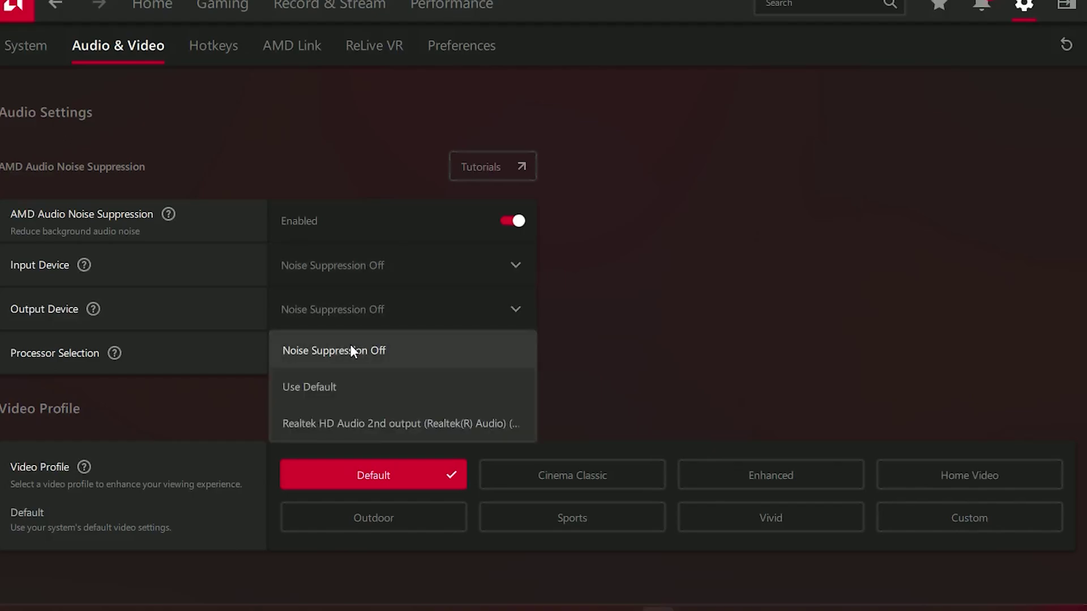
pyautogui.click(401, 424)
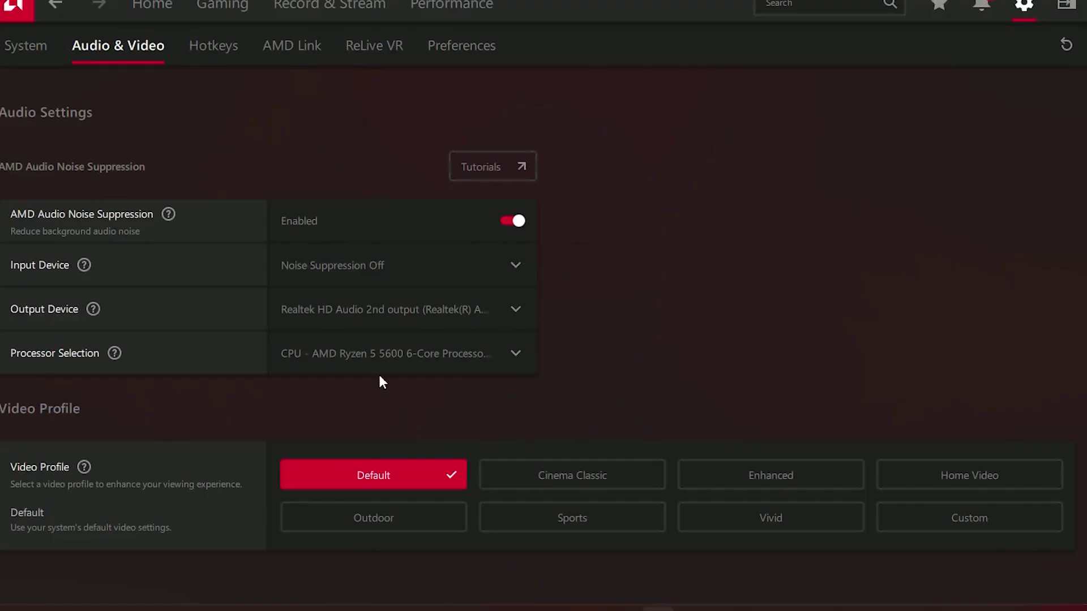
pyautogui.click(394, 349)
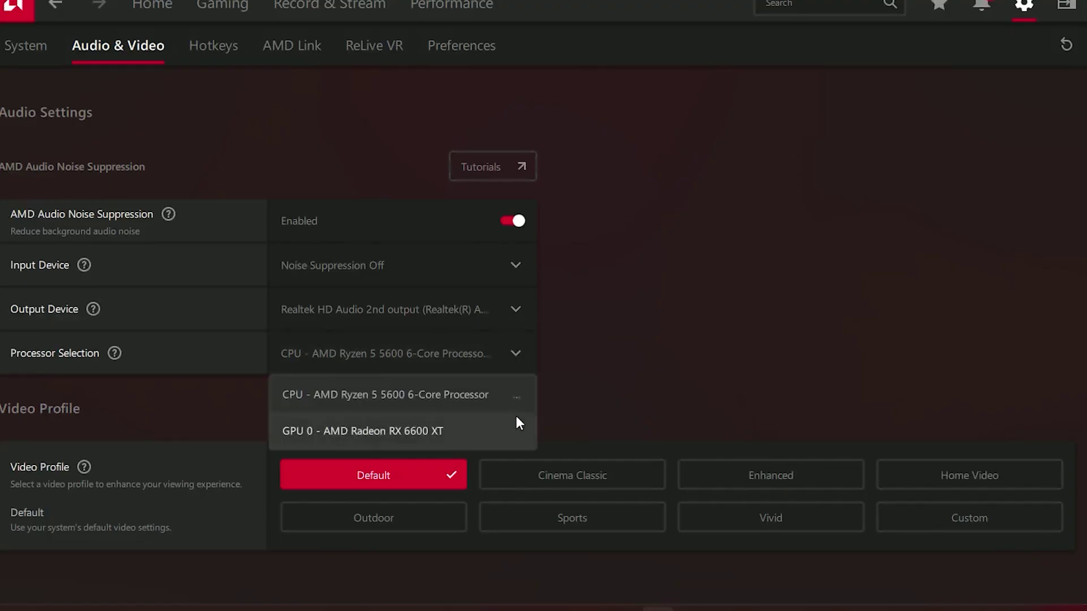
pyautogui.click(354, 391)
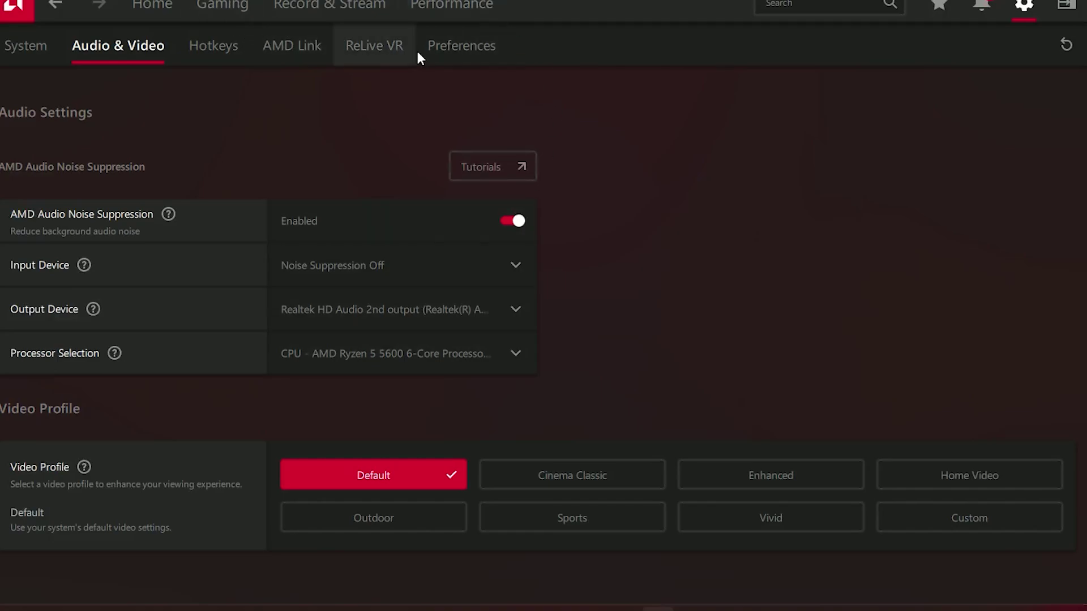
# Disable In-Game Overlay and Advertisements in the general preferences.
pyautogui.click(444, 51)
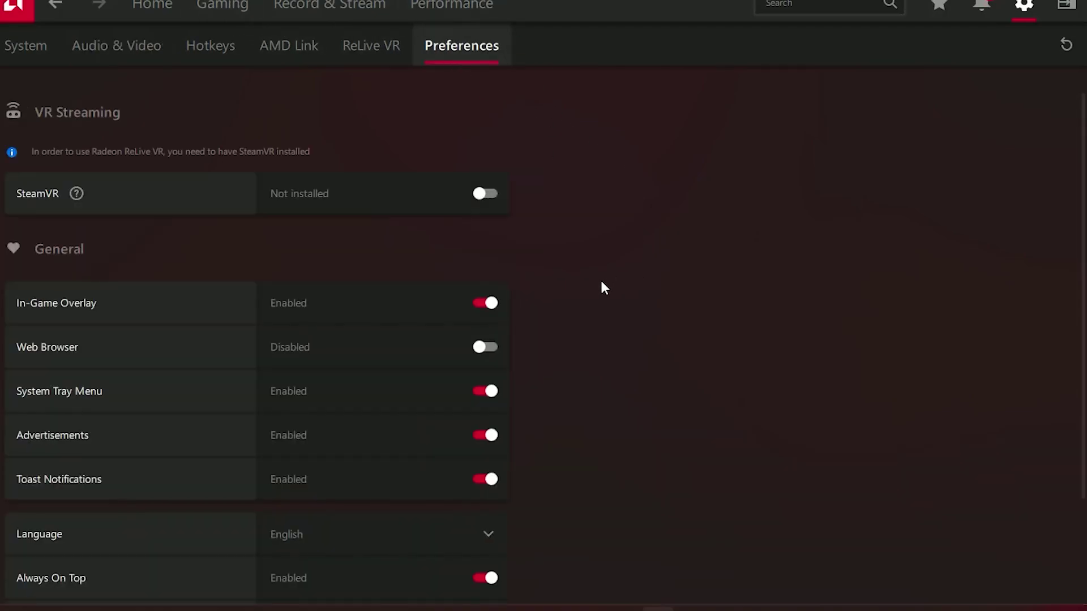
pyautogui.click(490, 303)
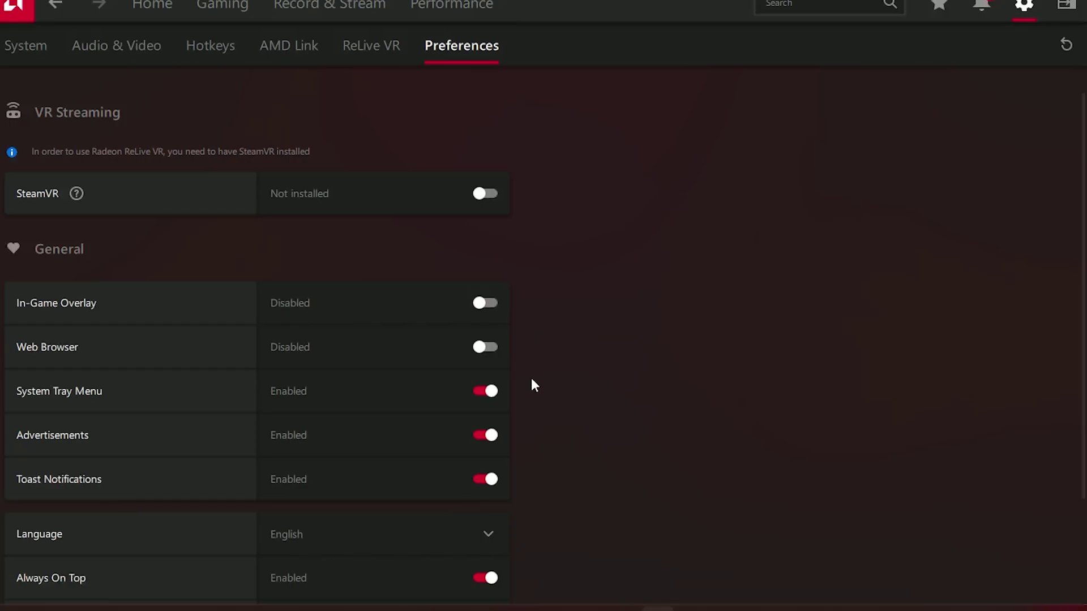
pyautogui.click(486, 436)
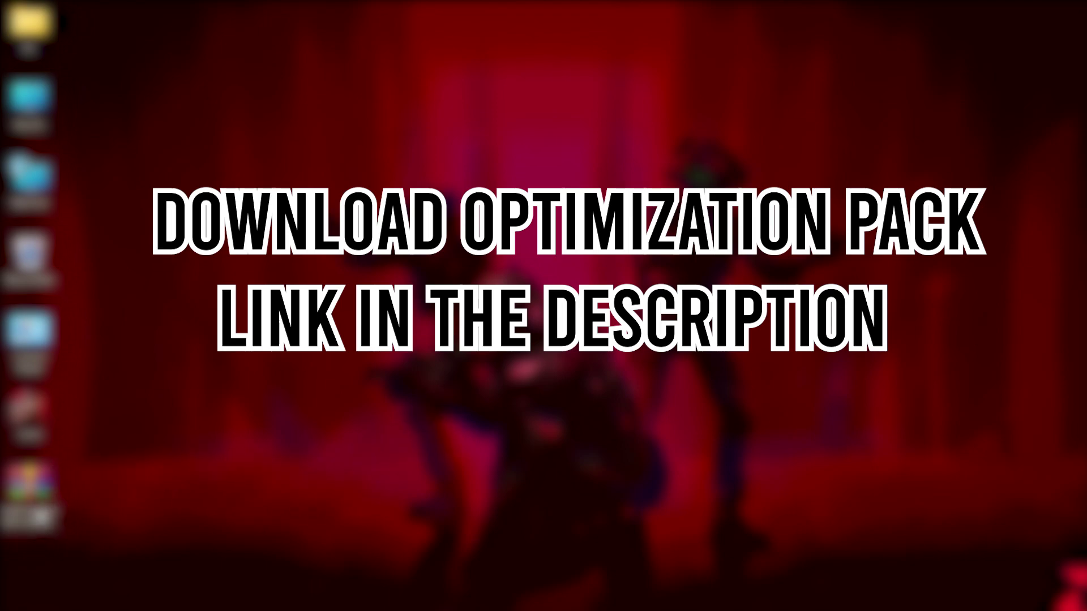
# Extract the AMD Radeon GPU (NEW) Optimization Pack folder from its archive to the desktop and open it.
pyautogui.moveTo(28, 498); pyautogui.dragTo(716, 122)
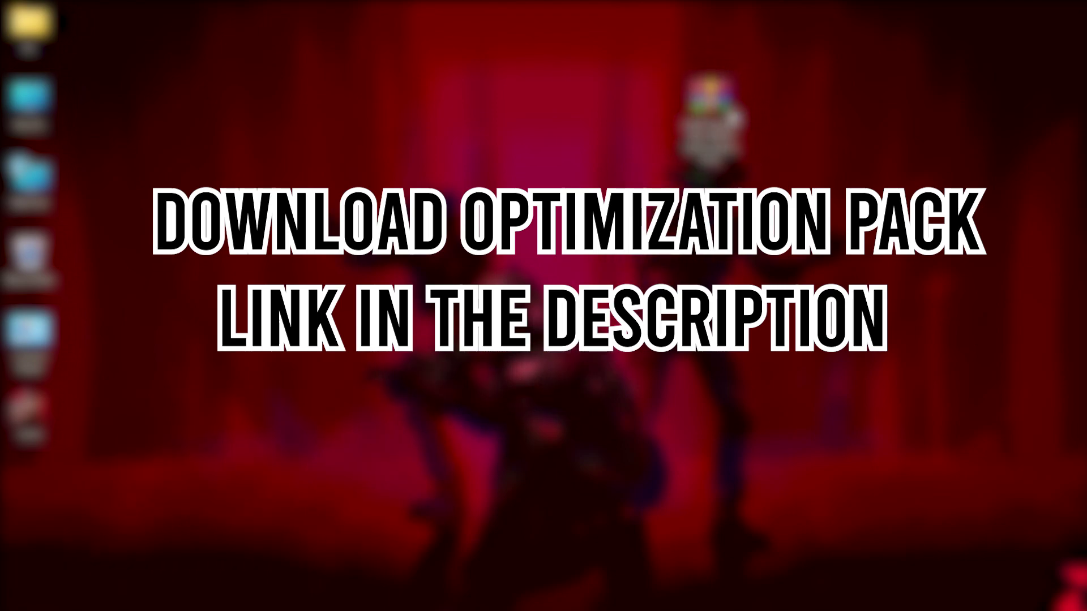
pyautogui.doubleClick(713, 104)
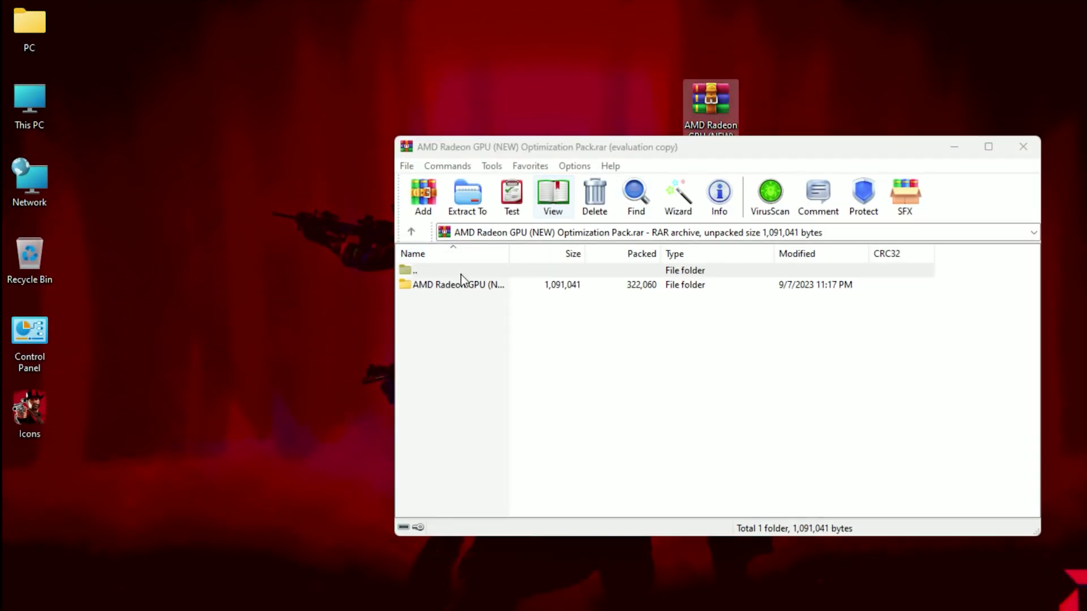
pyautogui.moveTo(446, 290); pyautogui.dragTo(645, 104)
pyautogui.click(1022, 147)
pyautogui.doubleClick(658, 103)
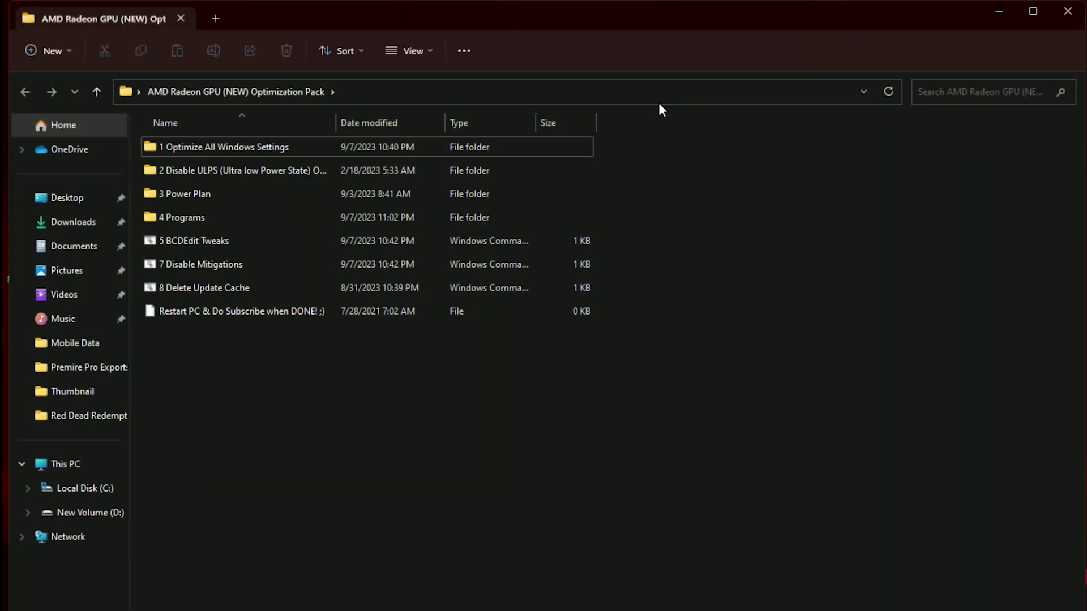
pyautogui.doubleClick(427, 9)
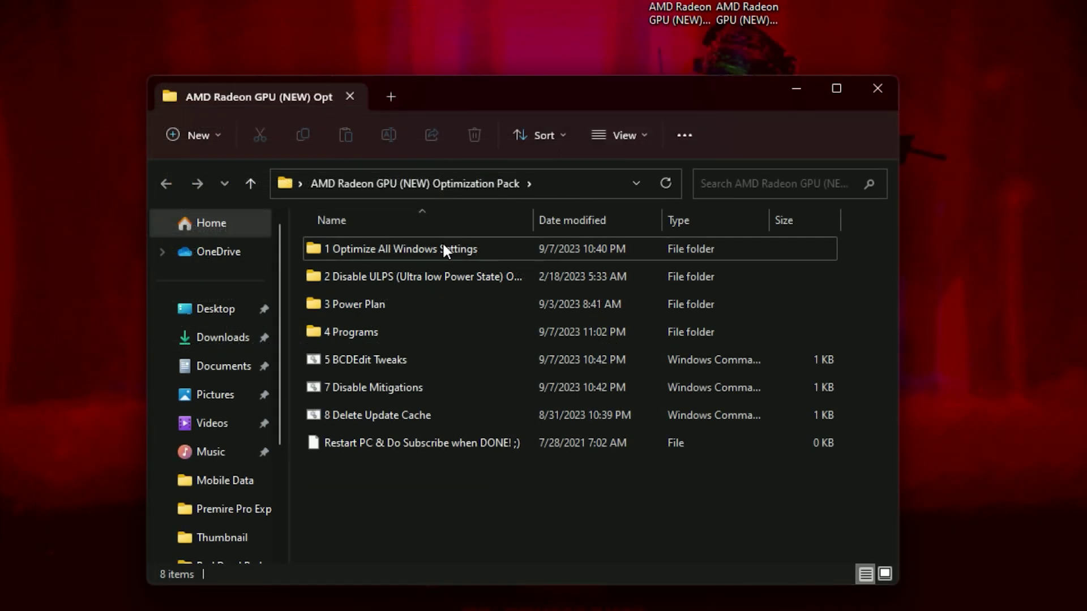
# Add the Disable Game DVR entries from the 1 Optimize All Windows Settings folder to the registry.
pyautogui.doubleClick(382, 249)
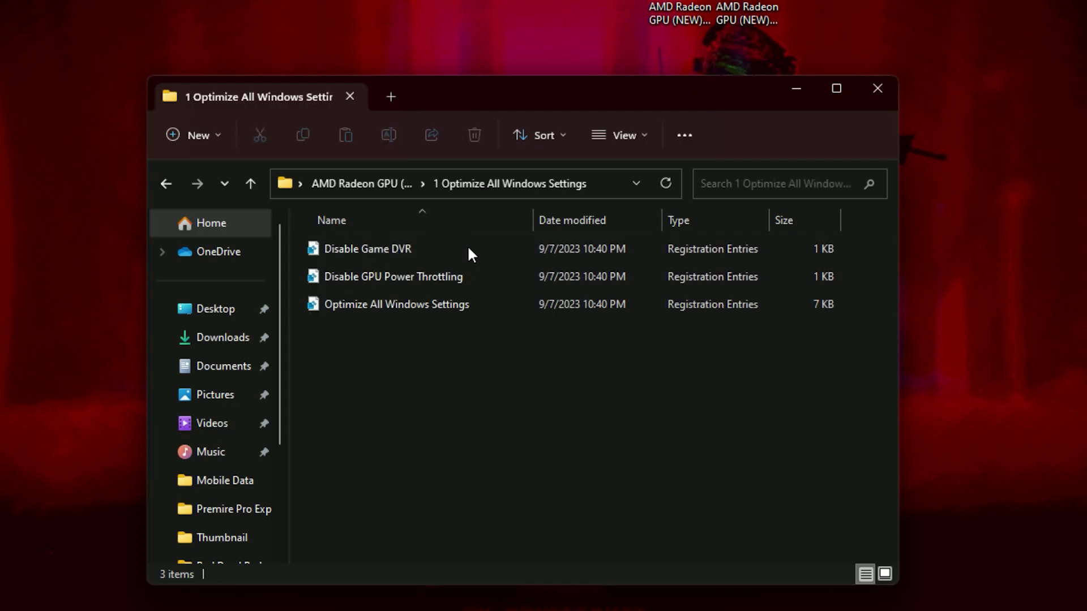
pyautogui.doubleClick(381, 248)
pyautogui.click(454, 396)
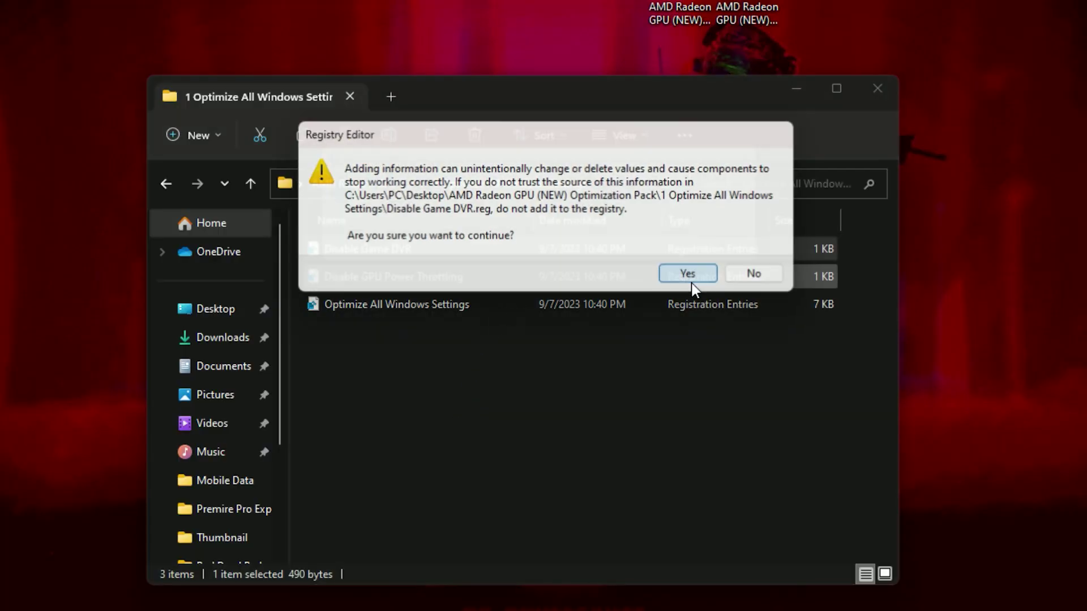
pyautogui.click(688, 274)
pyautogui.click(756, 254)
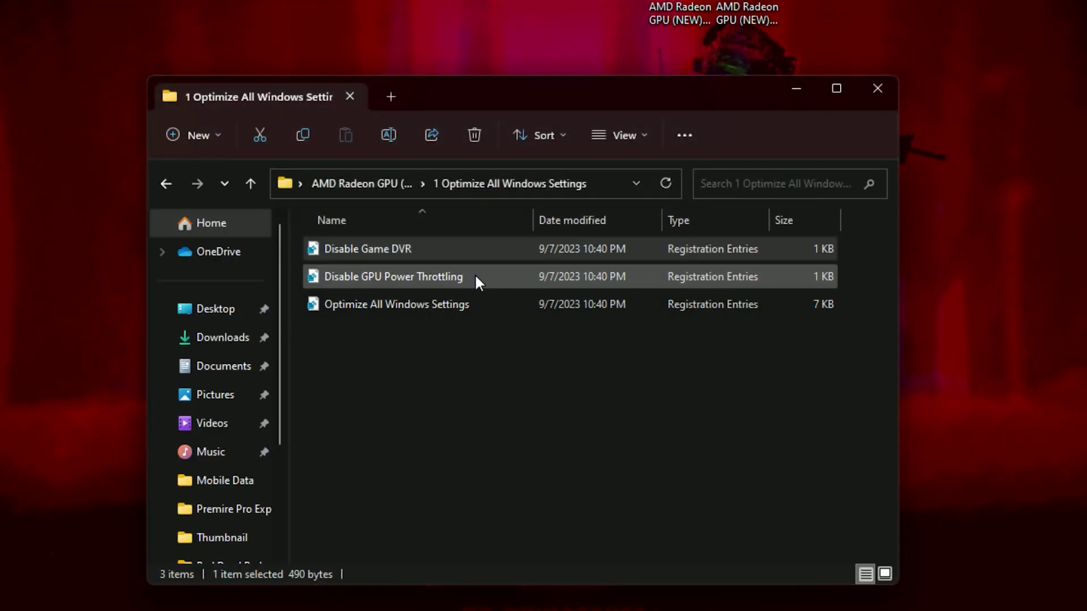
# Merge the Disable GPU Power Throttling file into the registry.
pyautogui.doubleClick(448, 276)
pyautogui.click(425, 389)
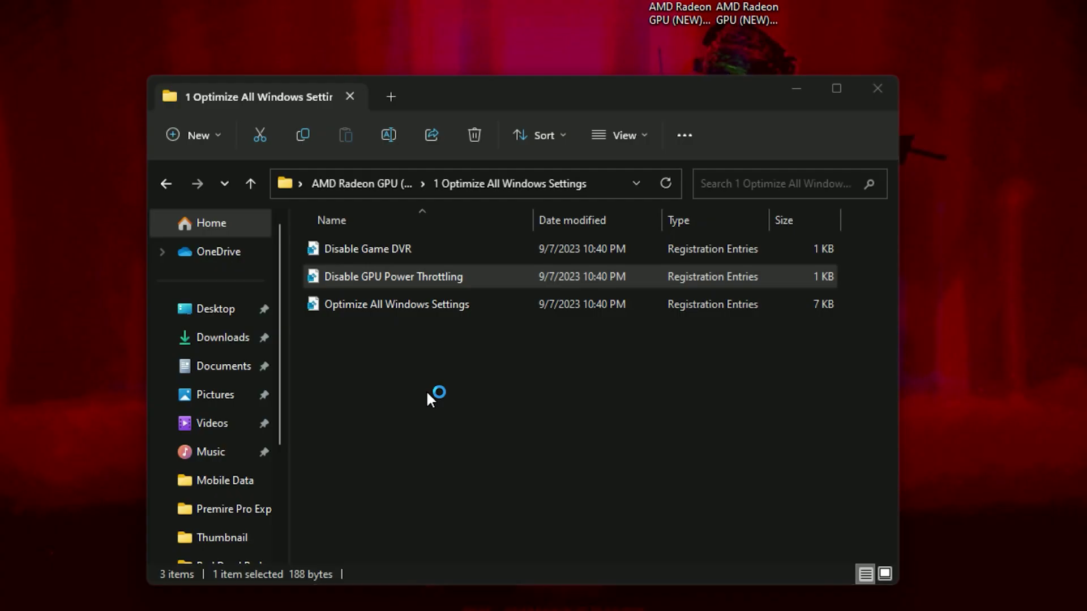
pyautogui.click(679, 272)
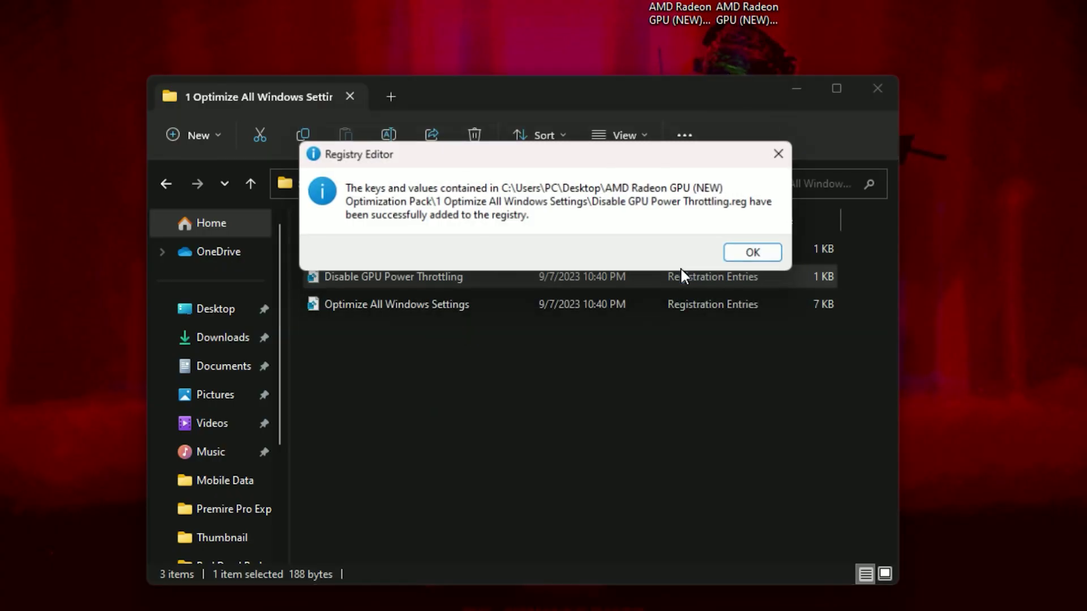
pyautogui.click(746, 252)
# Merge the Optimize All Windows Settings file into the registry.
pyautogui.doubleClick(444, 306)
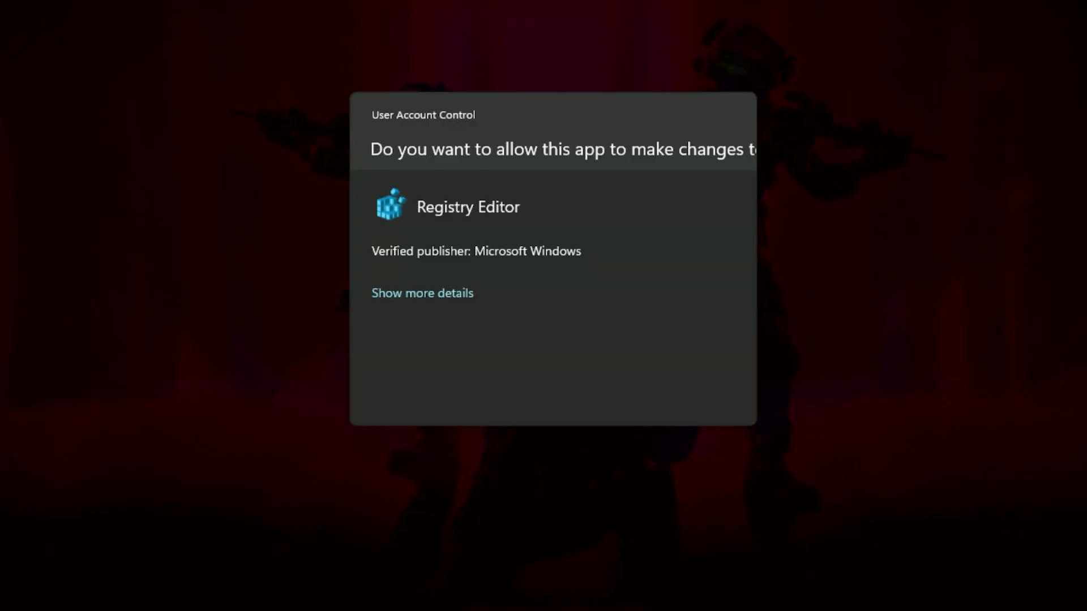
pyautogui.hotkey('alt', 'y')
pyautogui.click(695, 270)
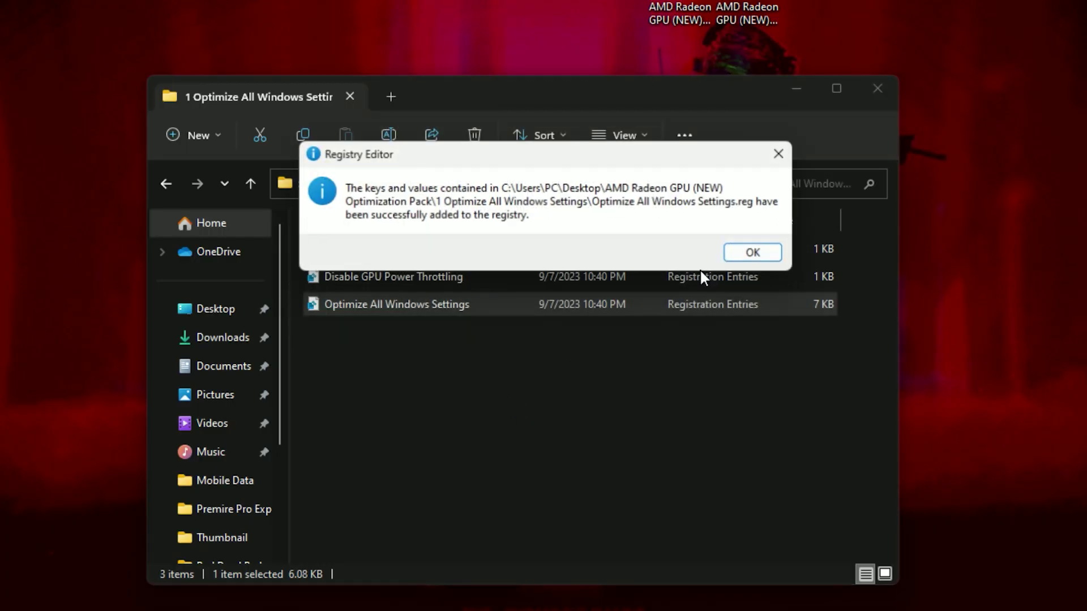
pyautogui.click(762, 255)
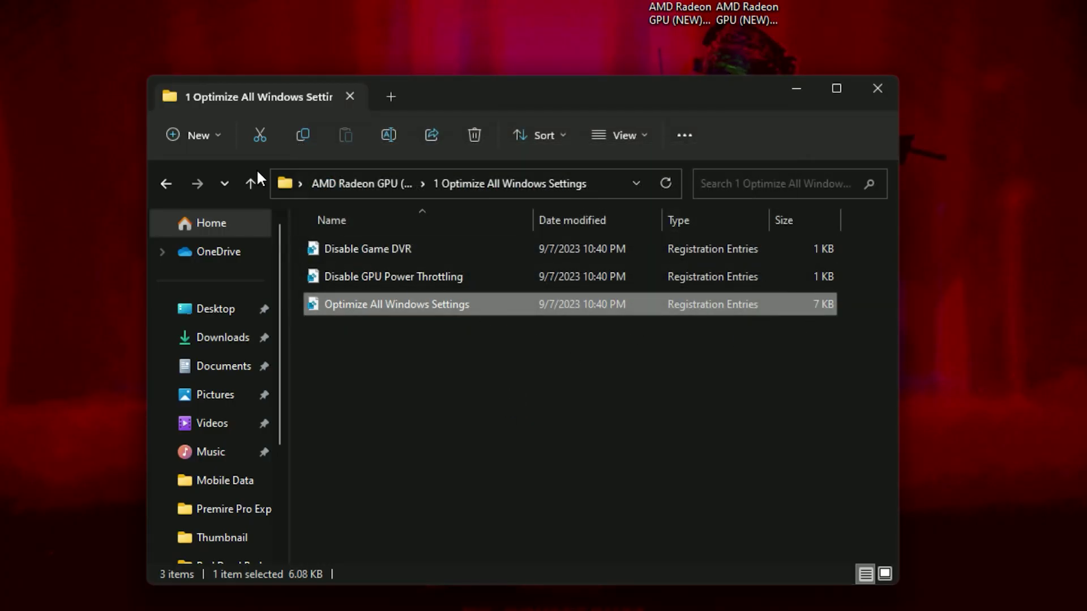
# Look into the pack's 2 Disable ULPS folder and return to the main pack folder.
pyautogui.click(170, 182)
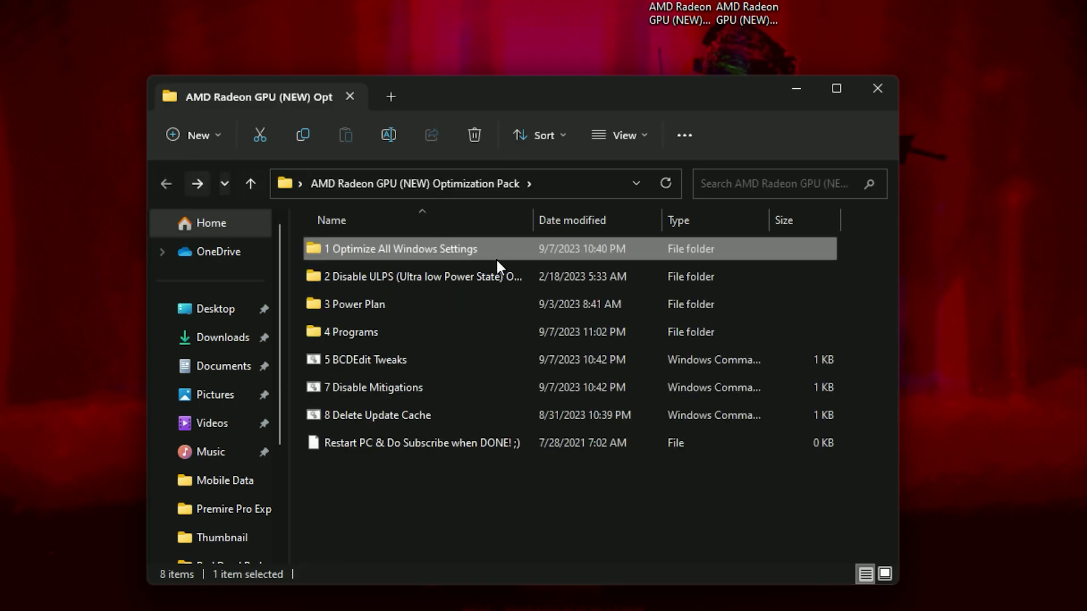
pyautogui.doubleClick(434, 277)
pyautogui.hotkey('alt', 'Left')
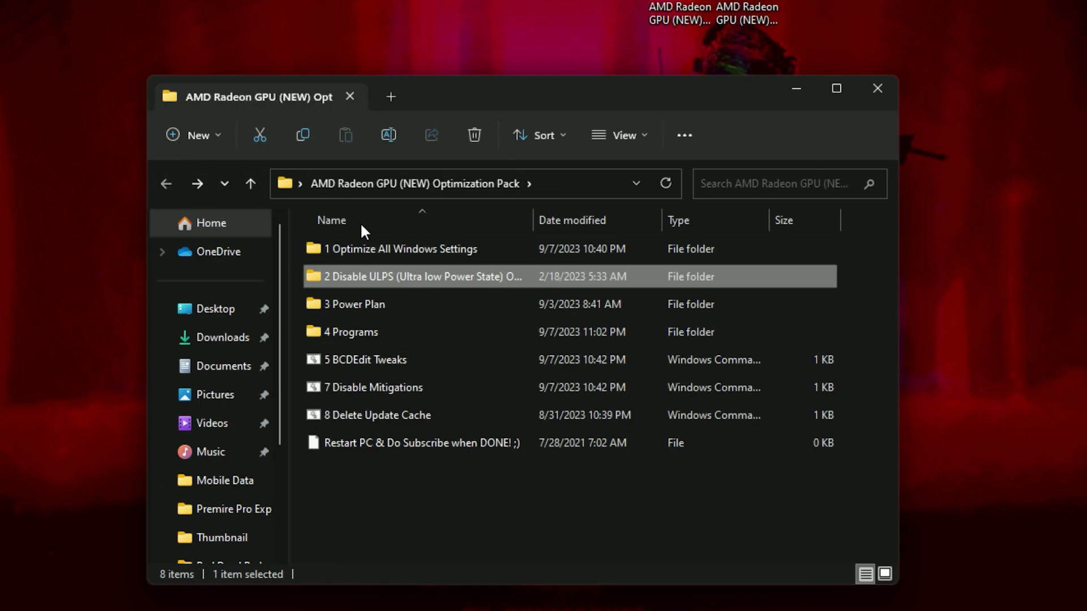
pyautogui.click(408, 247)
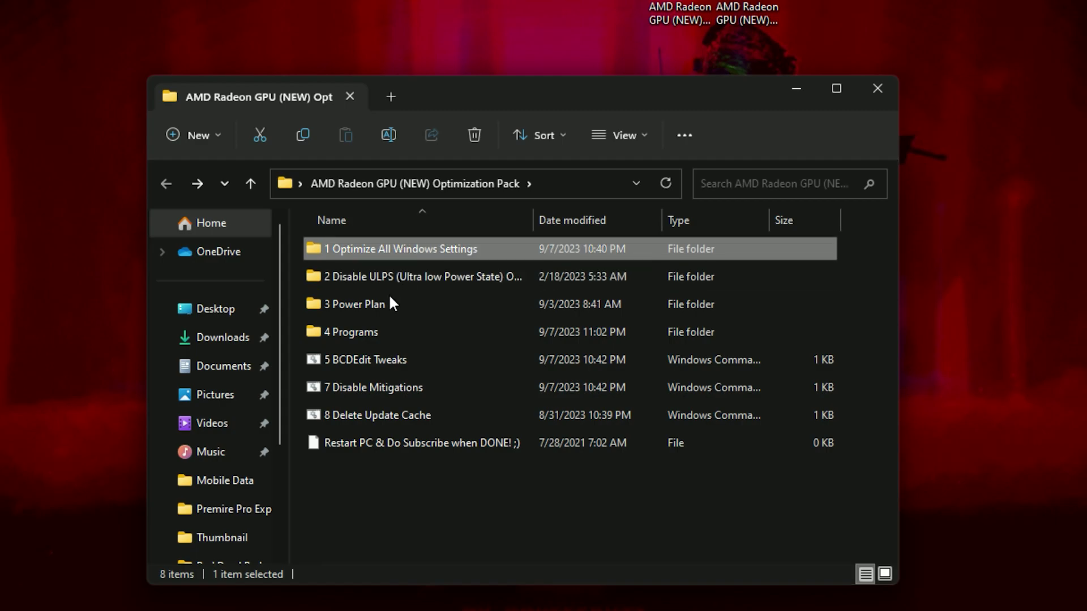
# Run the Delete Other Power Plans script from the 3 Power Plan folder and close its console.
pyautogui.doubleClick(363, 305)
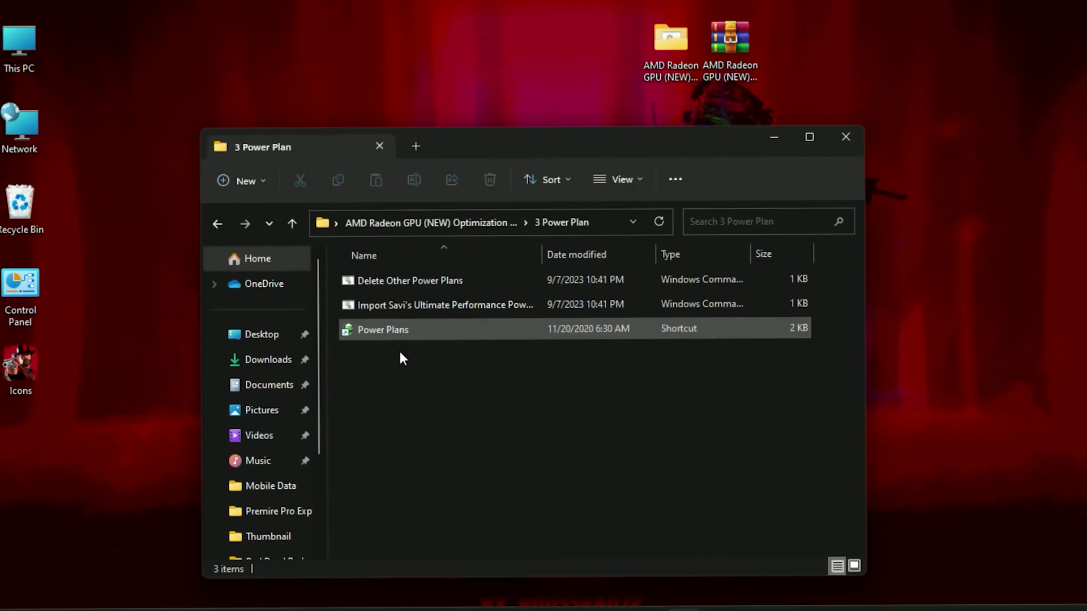
pyautogui.doubleClick(385, 279)
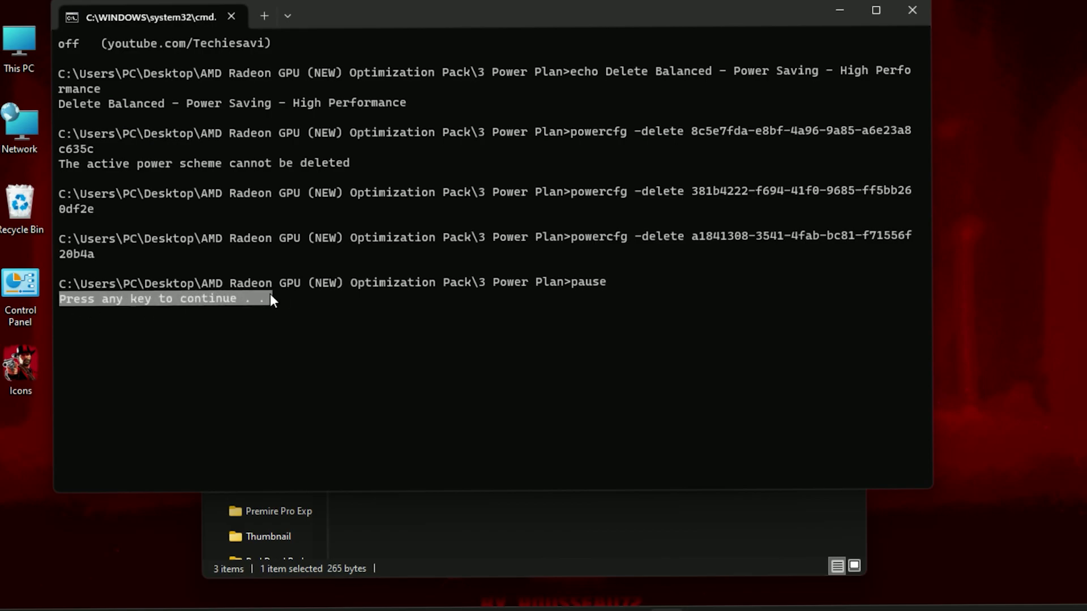
pyautogui.click(911, 16)
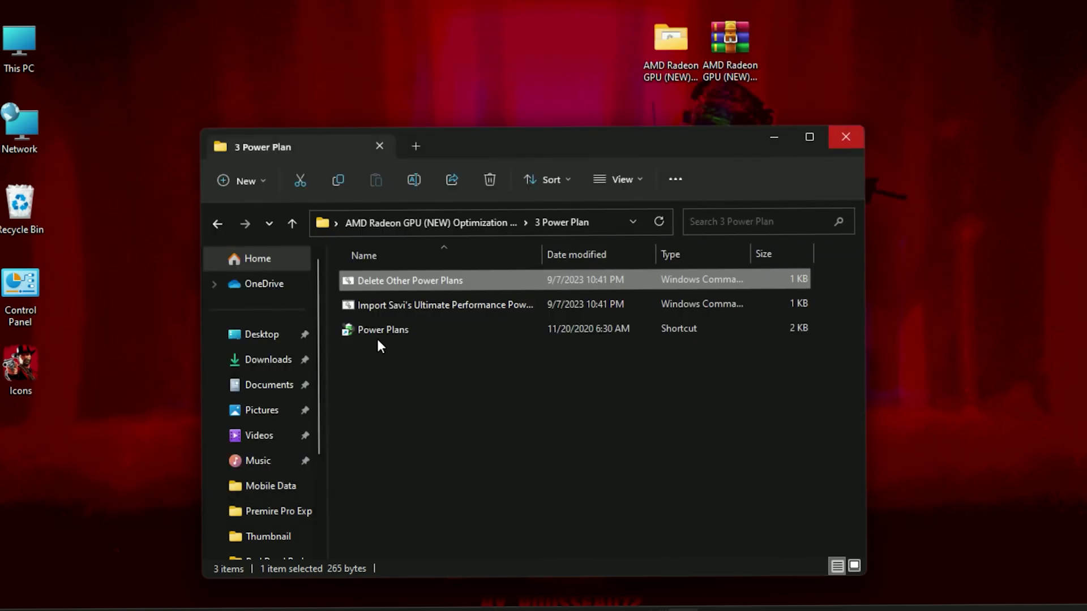
# Run the script that imports the Ultimate Performance power plan and close its console.
pyautogui.doubleClick(372, 307)
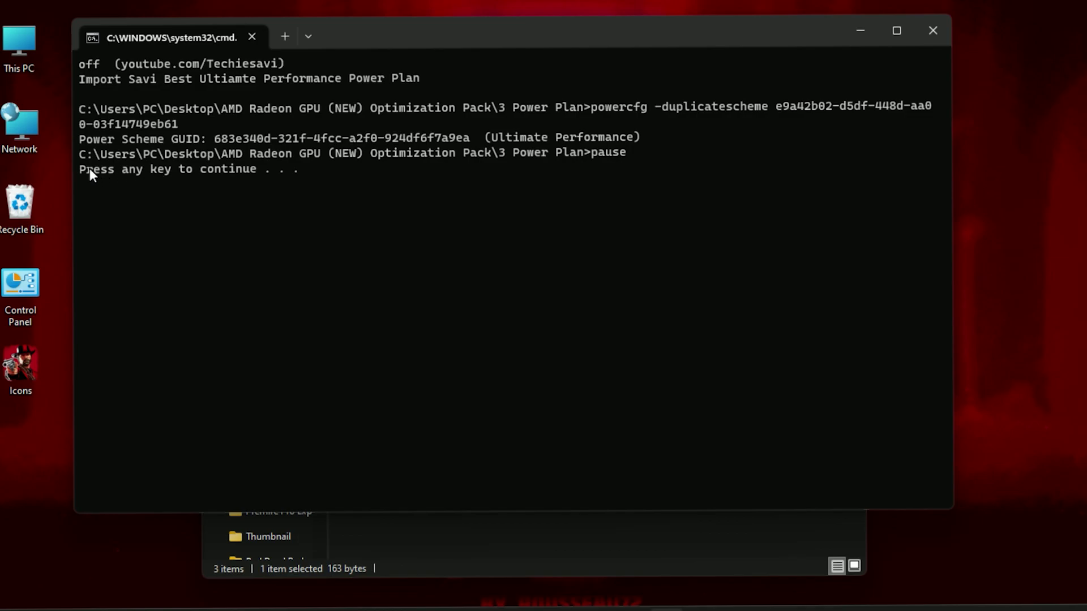
pyautogui.moveTo(80, 169); pyautogui.dragTo(284, 177)
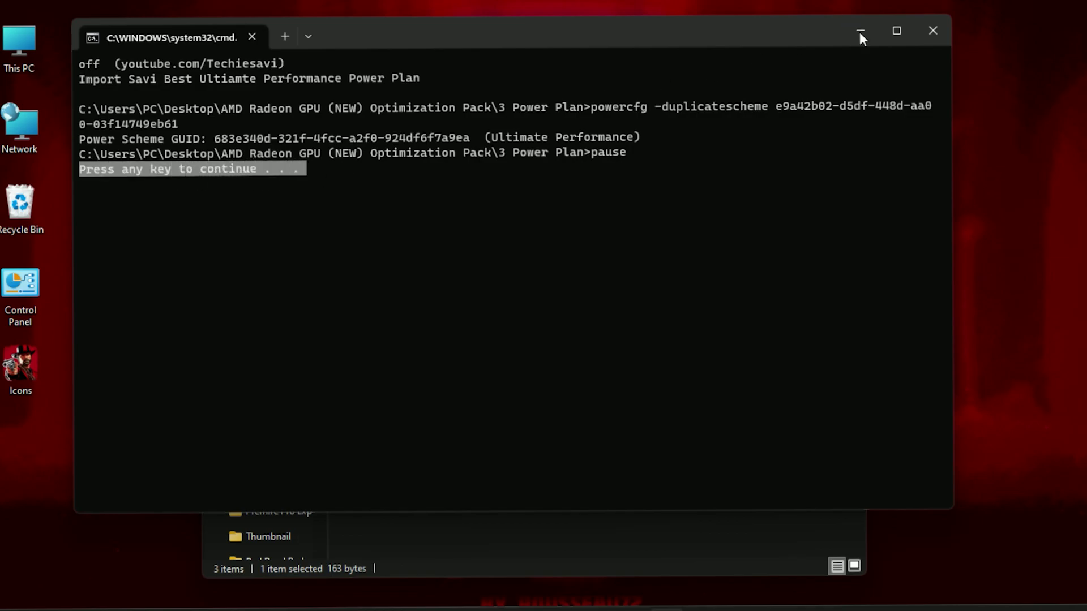
pyautogui.click(935, 32)
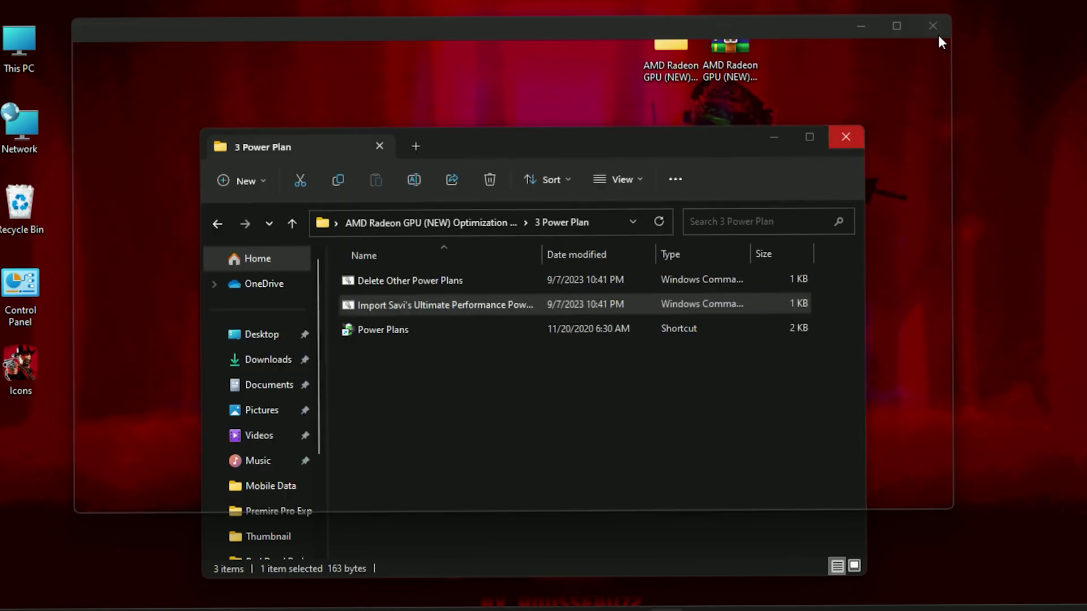
# Activate the Ultimate Performance plan among the additional plans in Power Options and close the window.
pyautogui.doubleClick(354, 327)
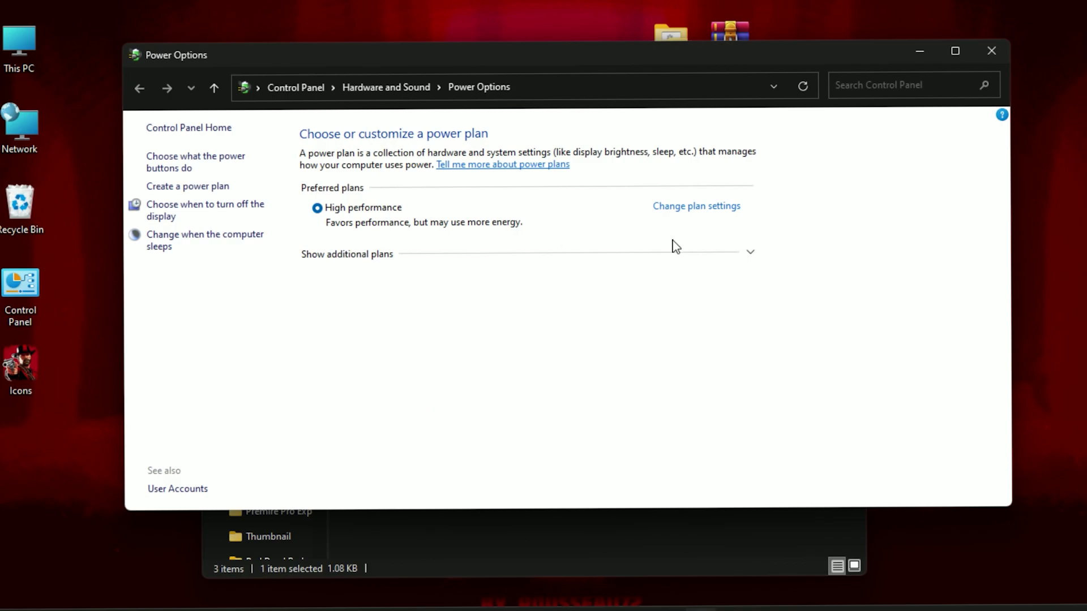
pyautogui.click(752, 254)
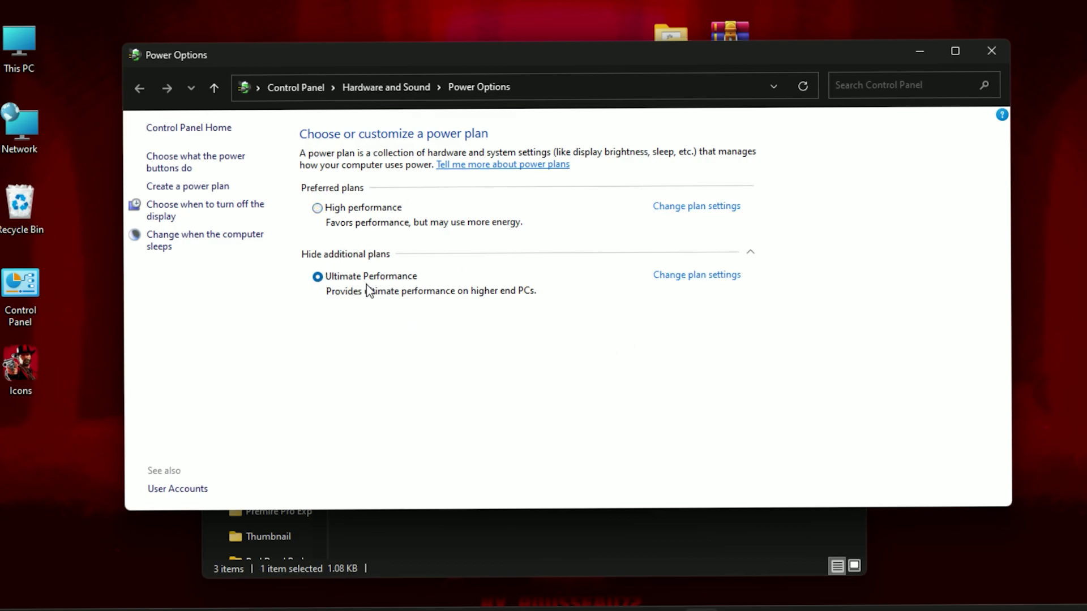
pyautogui.click(992, 50)
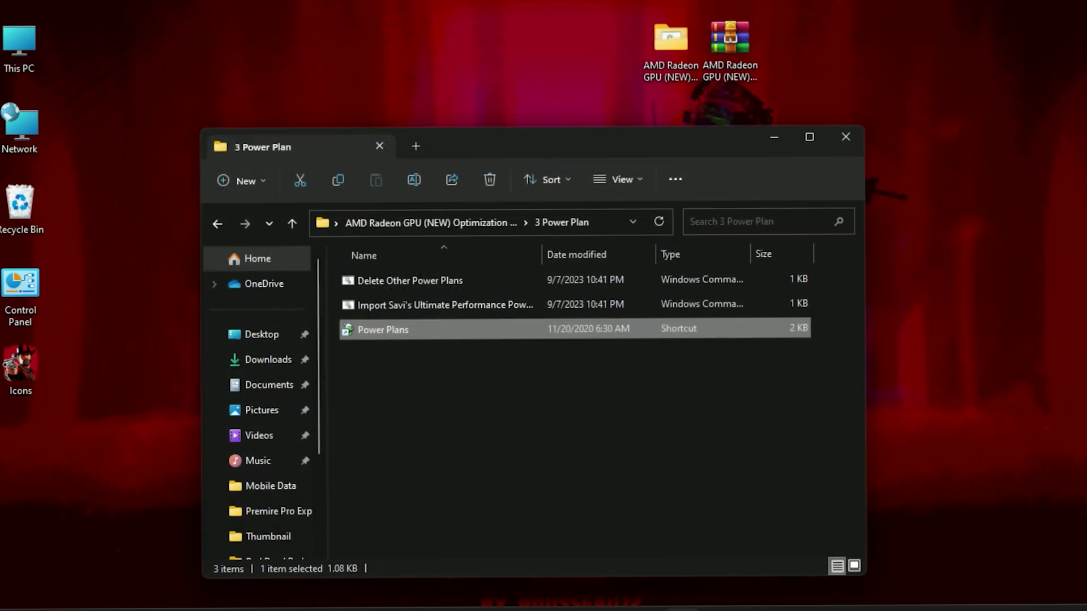
# Return to the optimization pack's main folder, look over its remaining items and close the folder.
pyautogui.click(218, 224)
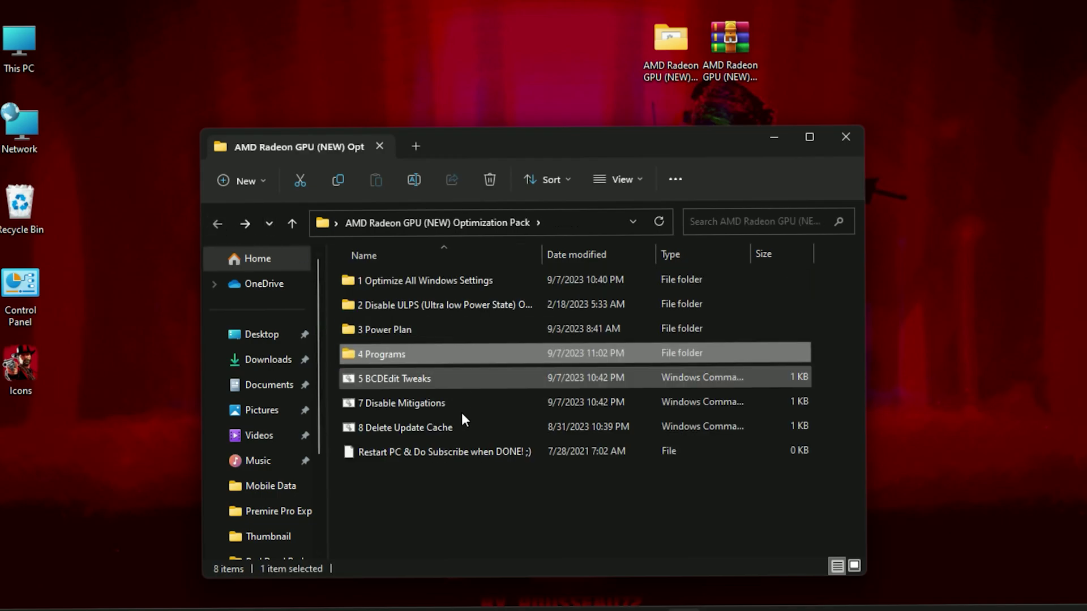
pyautogui.moveTo(456, 491); pyautogui.dragTo(589, 261)
pyautogui.moveTo(493, 528); pyautogui.dragTo(601, 265)
pyautogui.click(860, 139)
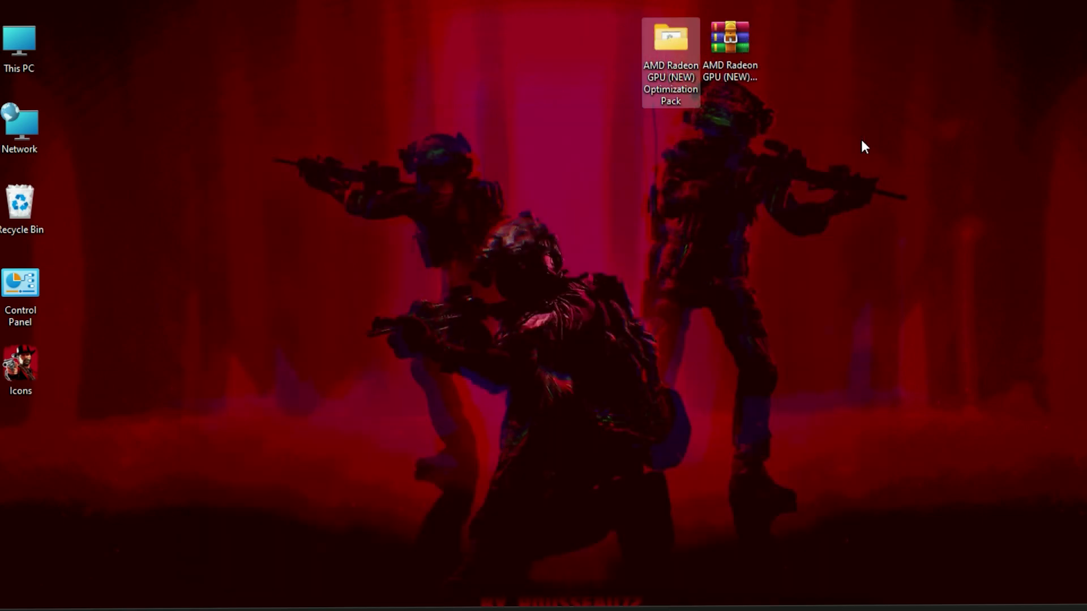
pyautogui.rightClick(734, 127)
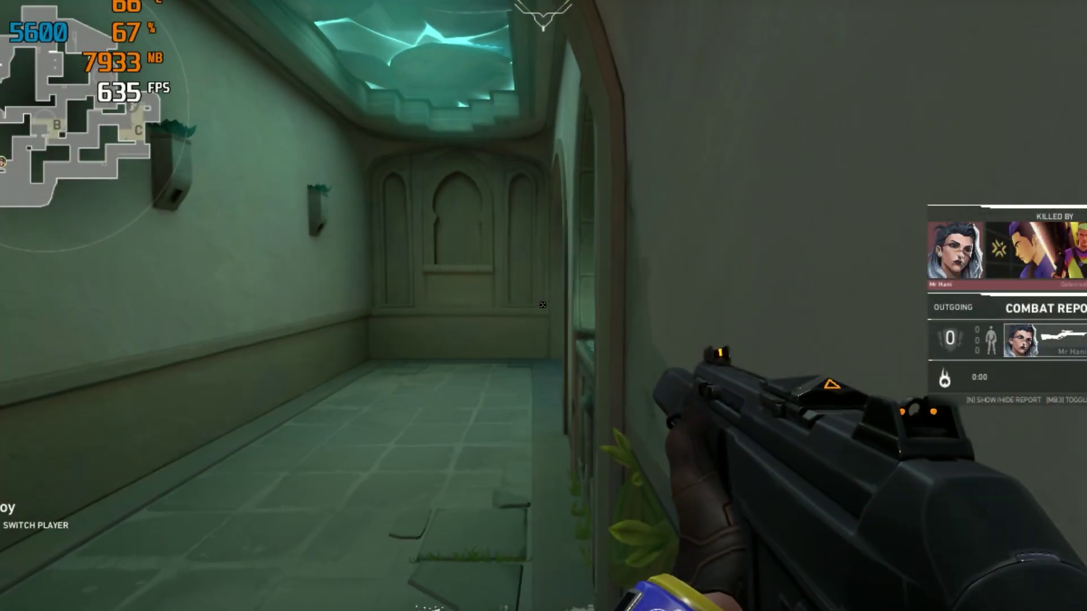